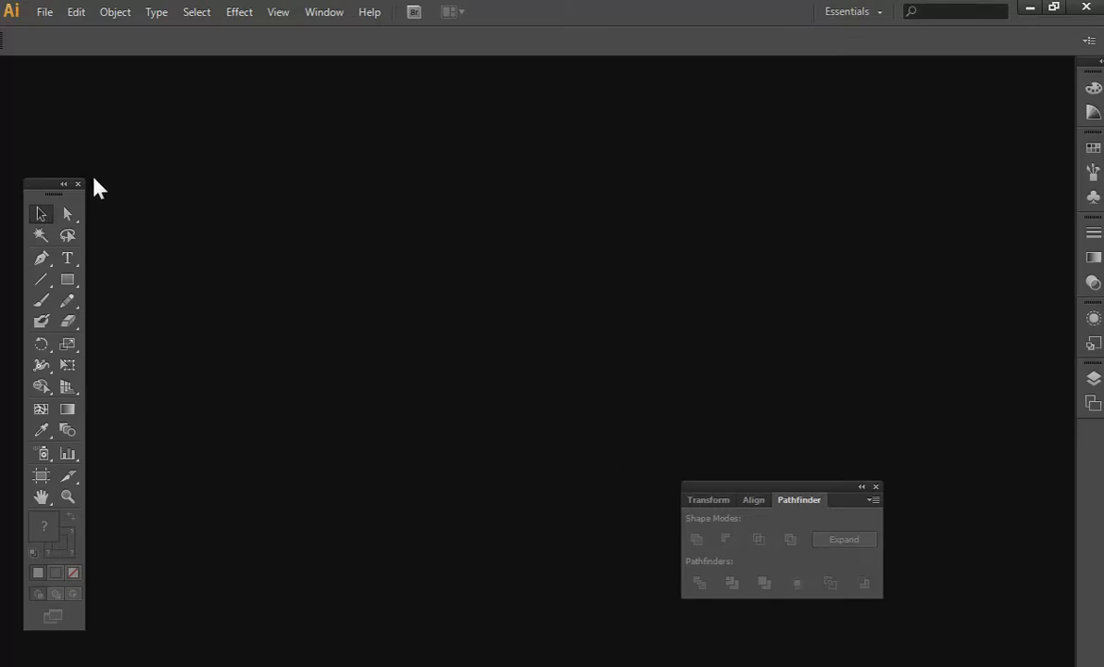
Create a new document named "test" with a 222 by 222 inch artboard
{"action": "left_click_drag", "start_coordinate": [44, 185], "coordinate": [40, 109]}
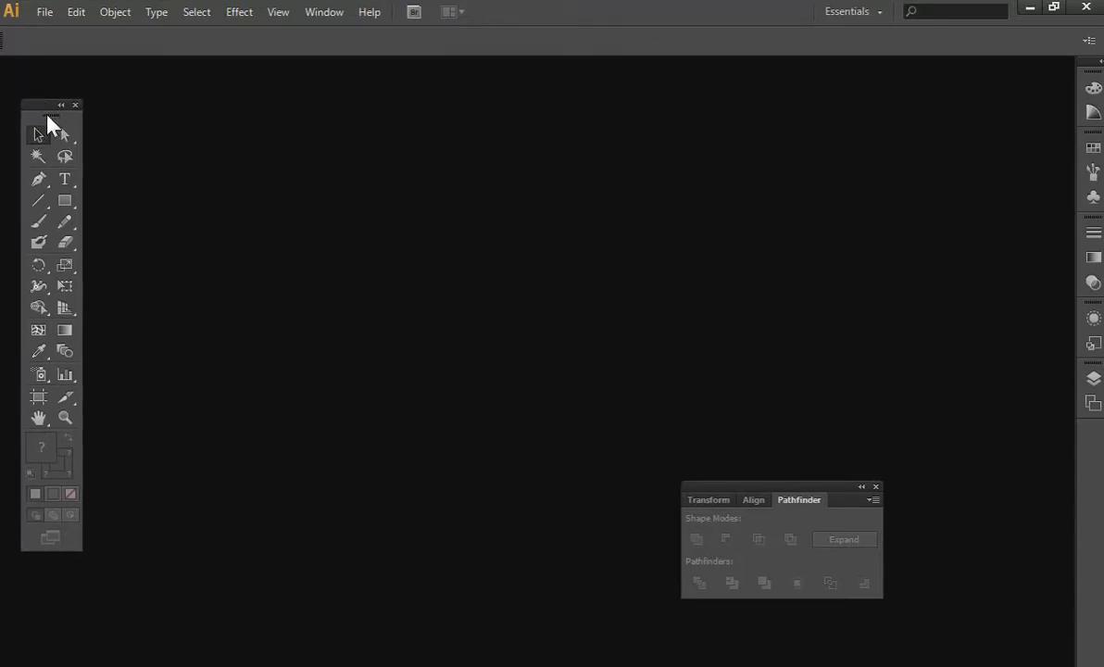
{"action": "left_click", "coordinate": [45, 13]}
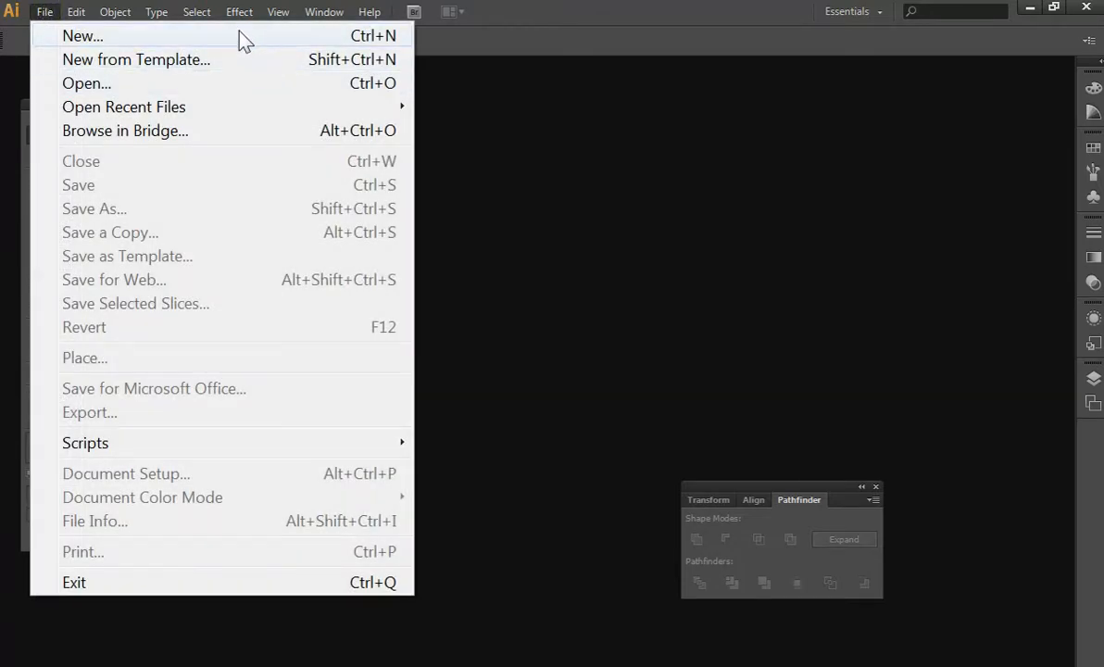
{"action": "left_click", "coordinate": [241, 35]}
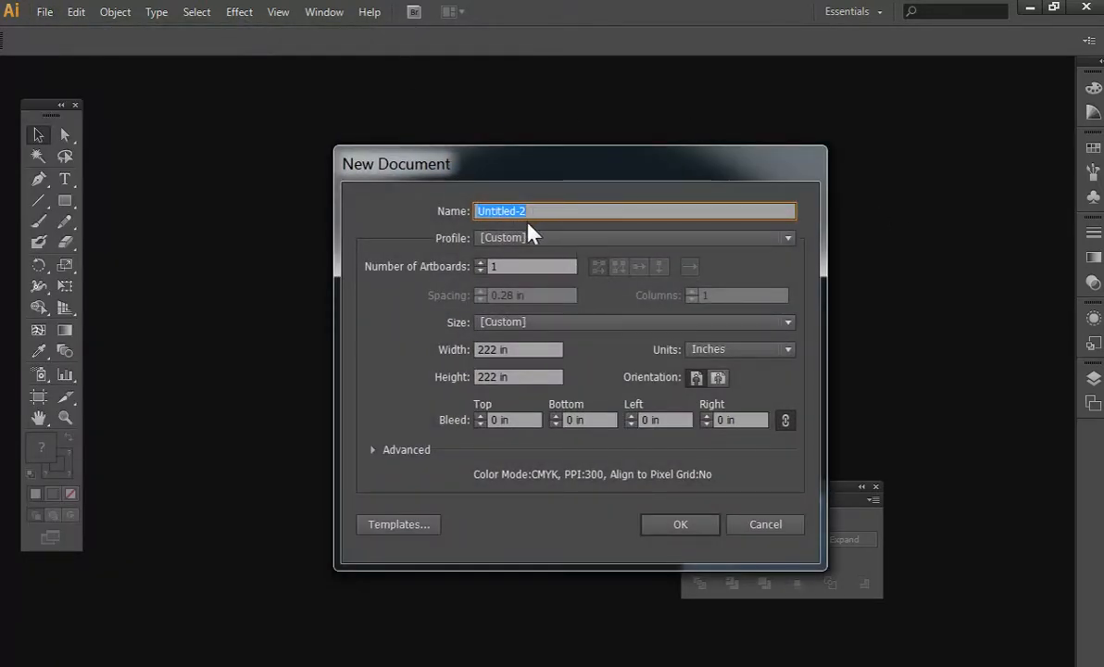
{"action": "type", "text": "test"}
{"action": "left_click", "coordinate": [681, 525]}
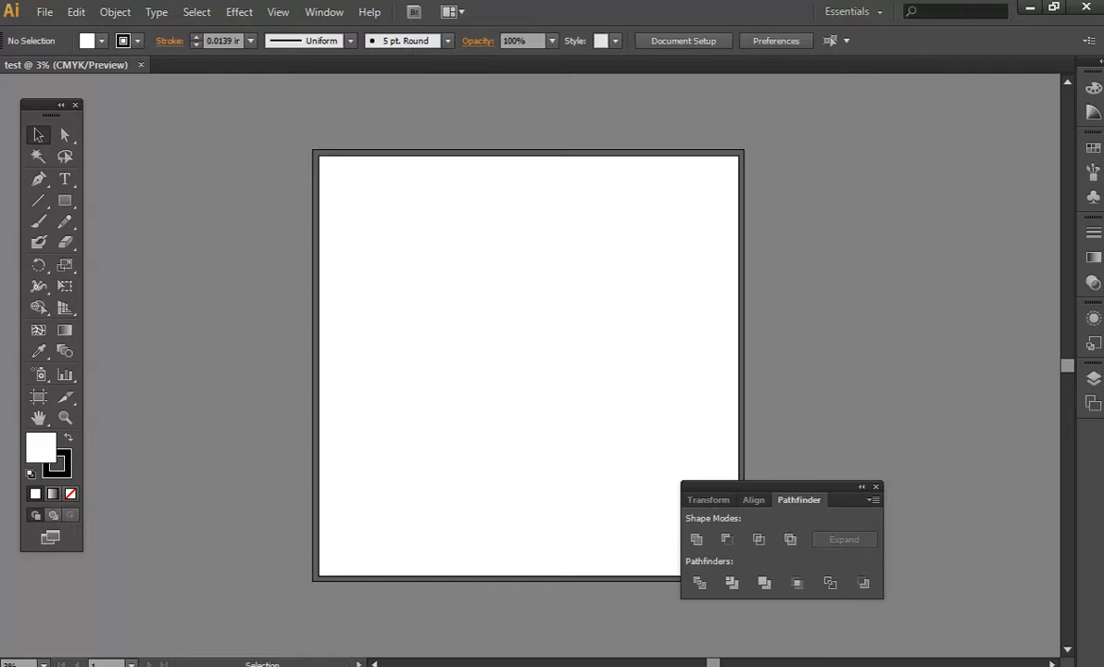
{"action": "mouse_move", "coordinate": [1100, 217]}
{"action": "left_click", "coordinate": [1033, 225]}
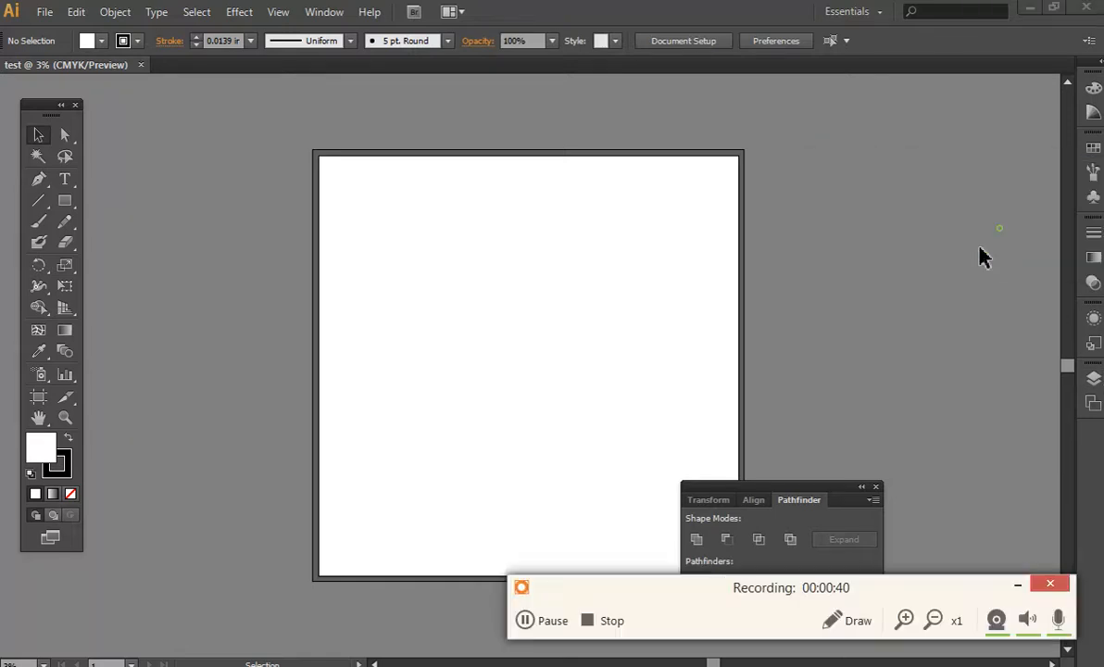
{"action": "left_click", "coordinate": [856, 621]}
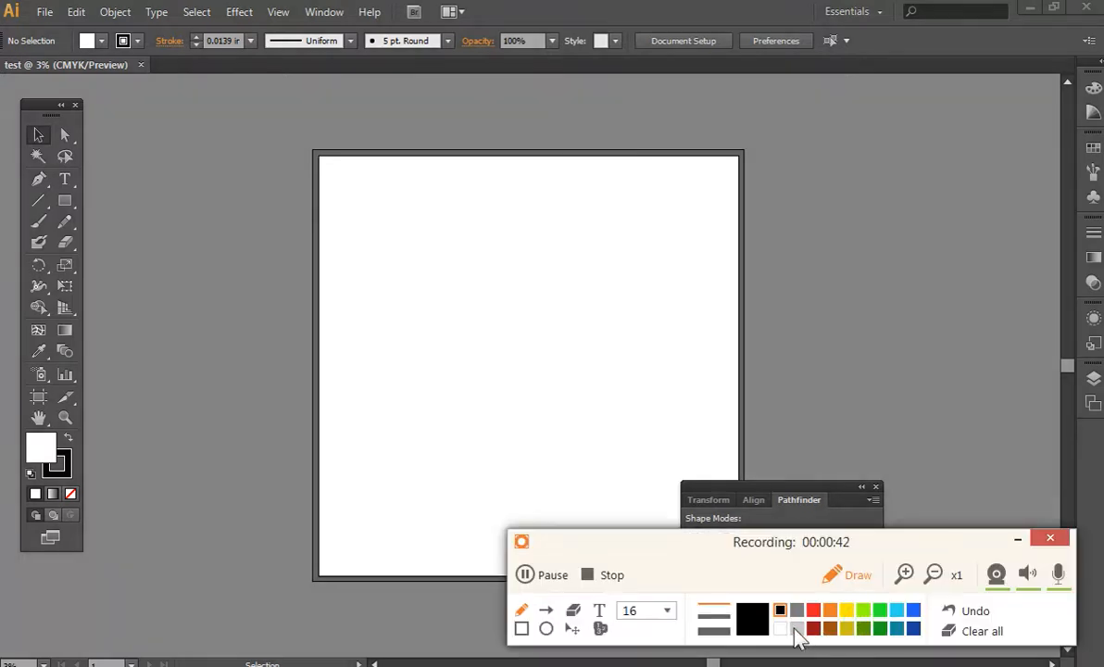
{"action": "left_click", "coordinate": [601, 629]}
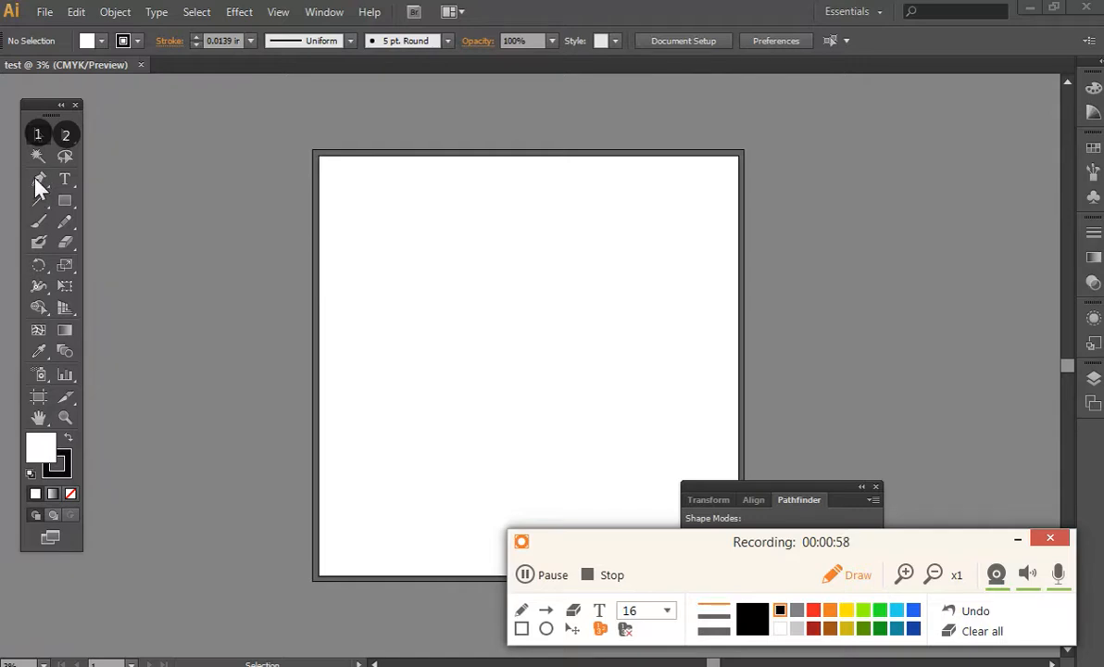
{"action": "left_click", "coordinate": [980, 633]}
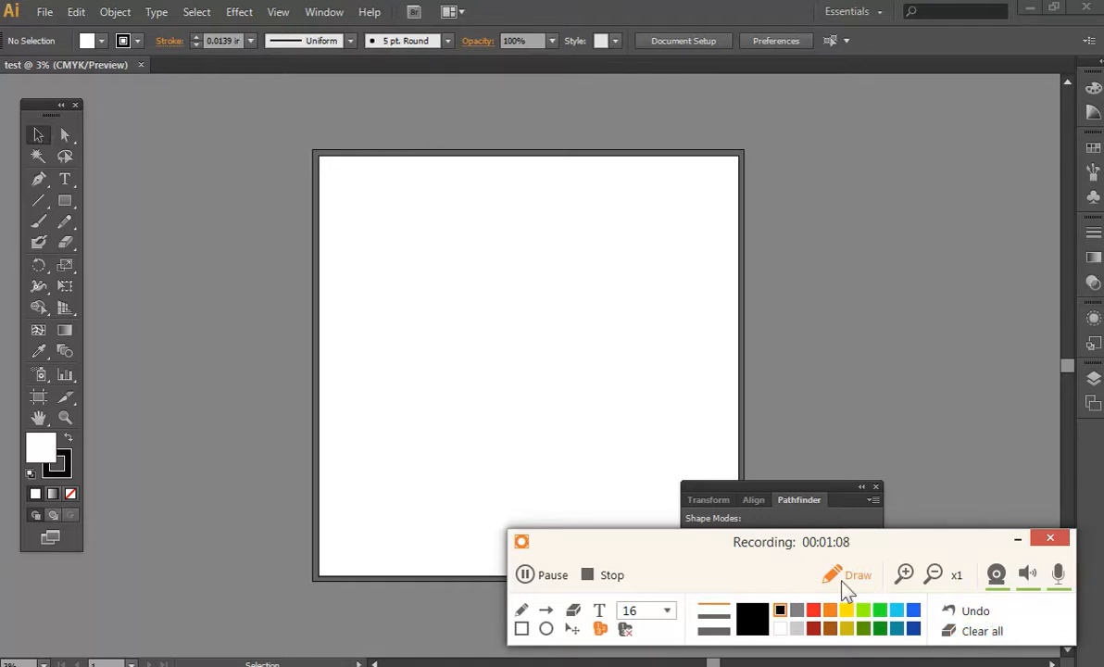
{"action": "left_click", "coordinate": [1018, 539]}
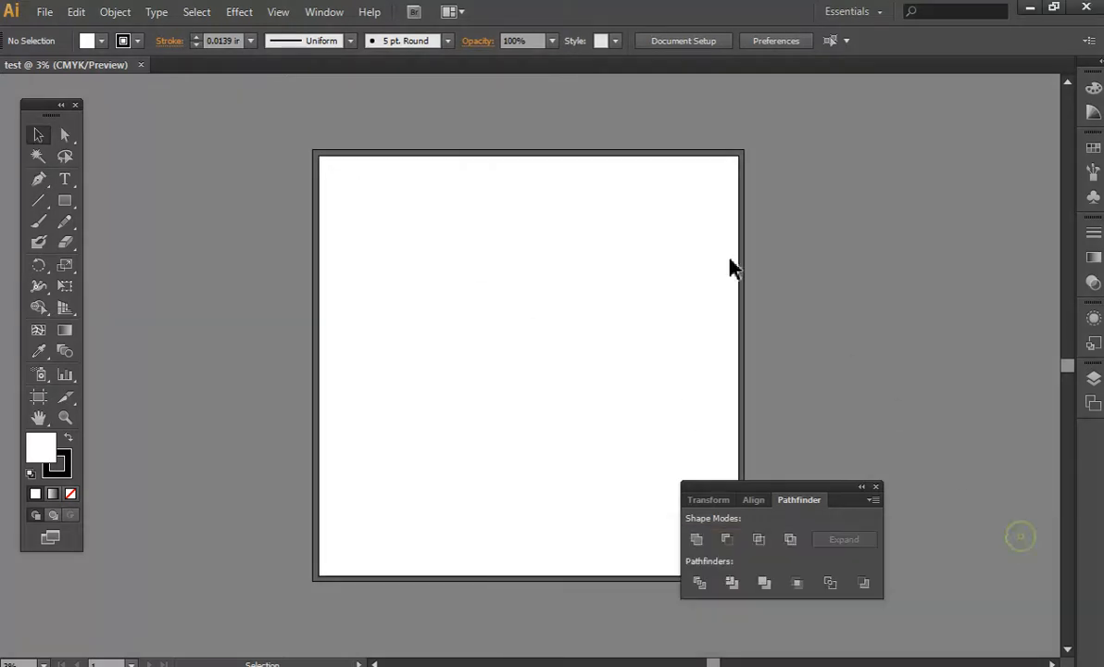
Place the desktop JPEG image "sprint car" on the artboard as a linked file
{"action": "left_click", "coordinate": [44, 14]}
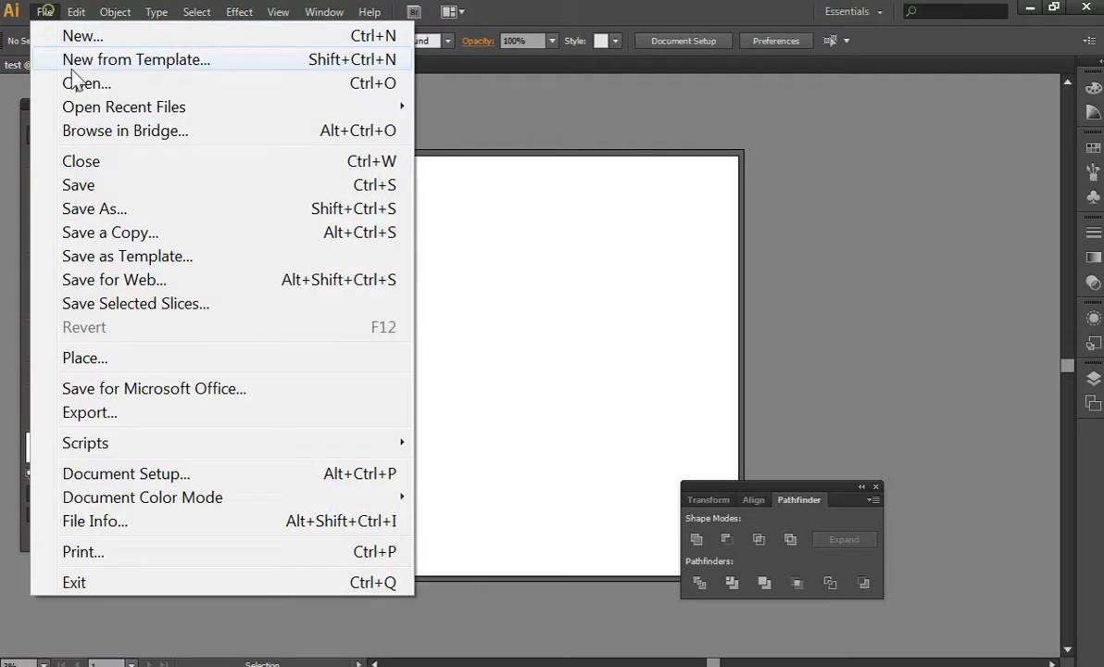
{"action": "left_click", "coordinate": [134, 367]}
{"action": "left_click_drag", "start_coordinate": [715, 174], "coordinate": [708, 433]}
{"action": "left_click", "coordinate": [185, 301]}
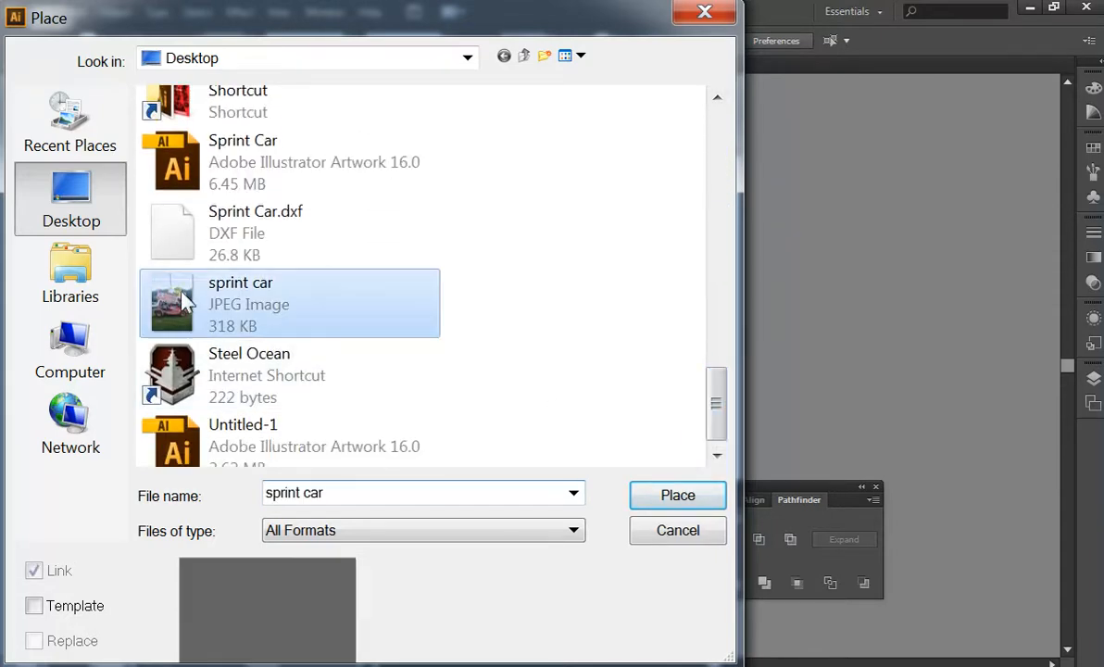
{"action": "left_click", "coordinate": [697, 501]}
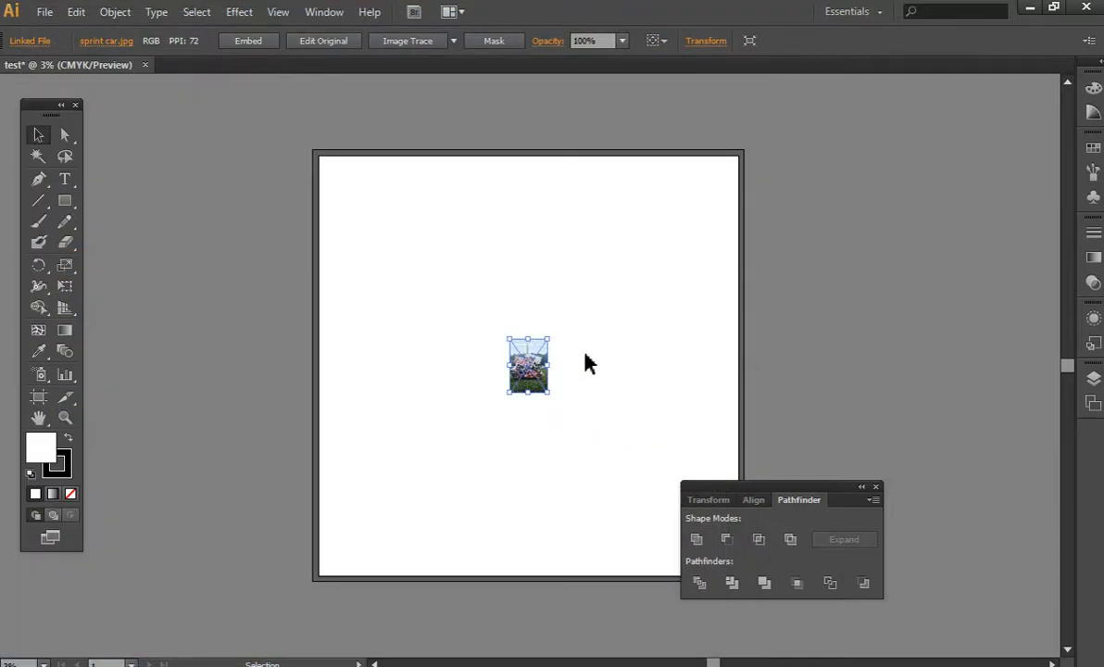
{"action": "key", "text": "ctrl+plus"}
{"action": "key", "text": "ctrl+plus"}
{"action": "key", "text": "ctrl+plus"}
{"action": "key", "text": "ctrl+plus"}
{"action": "key", "text": "ctrl+plus"}
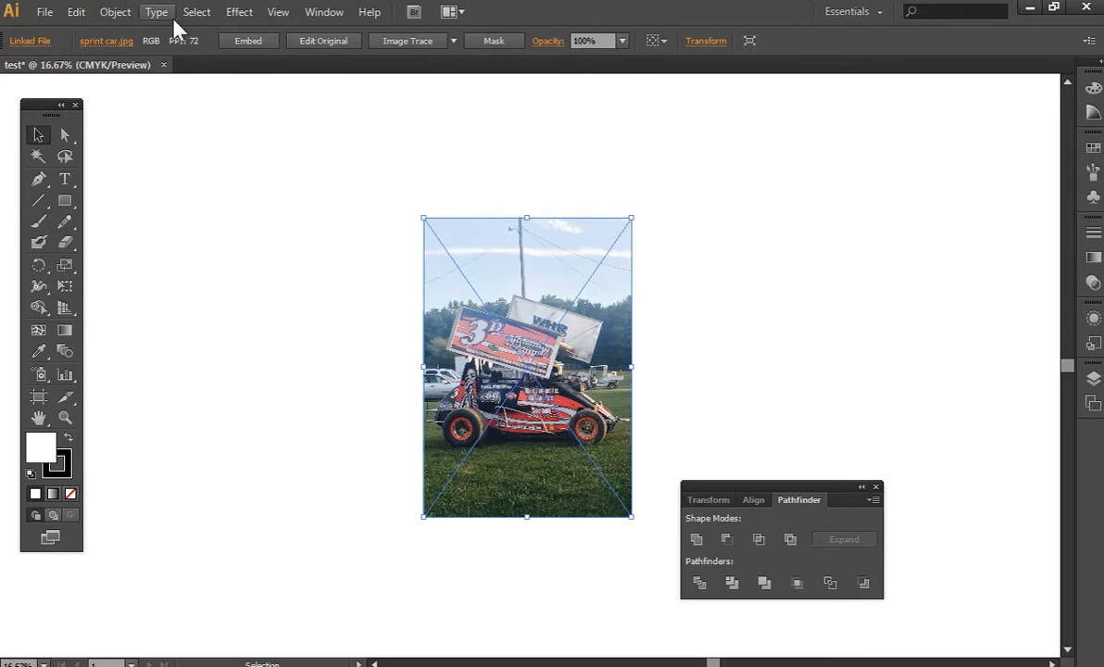
{"action": "left_click", "coordinate": [117, 12]}
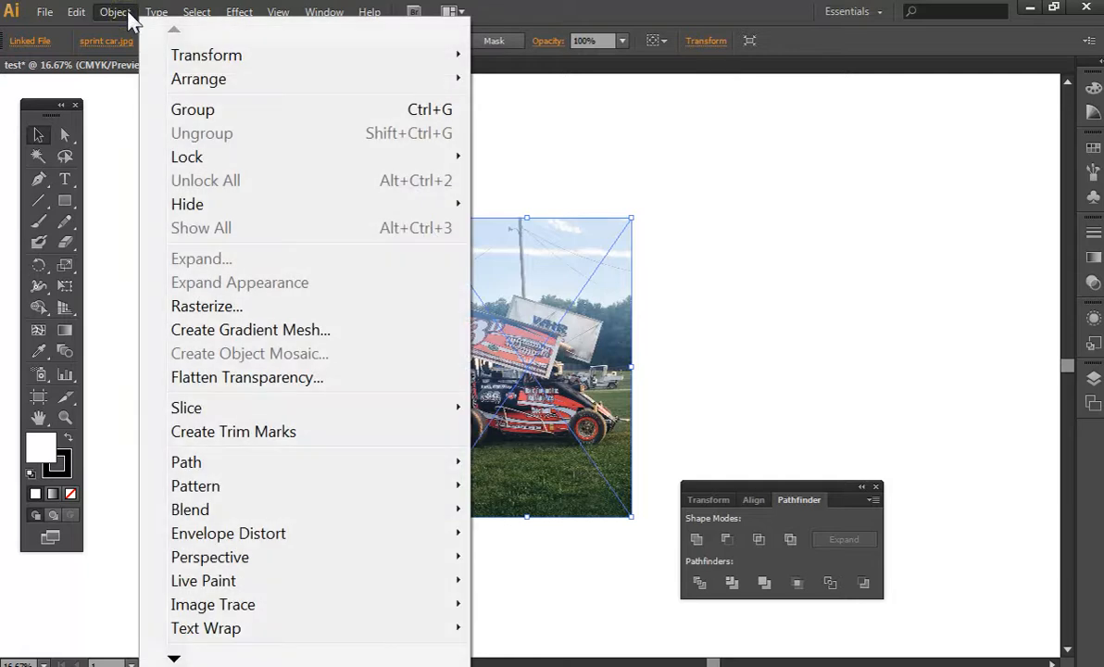
{"action": "left_click", "coordinate": [239, 13]}
{"action": "left_click", "coordinate": [276, 13]}
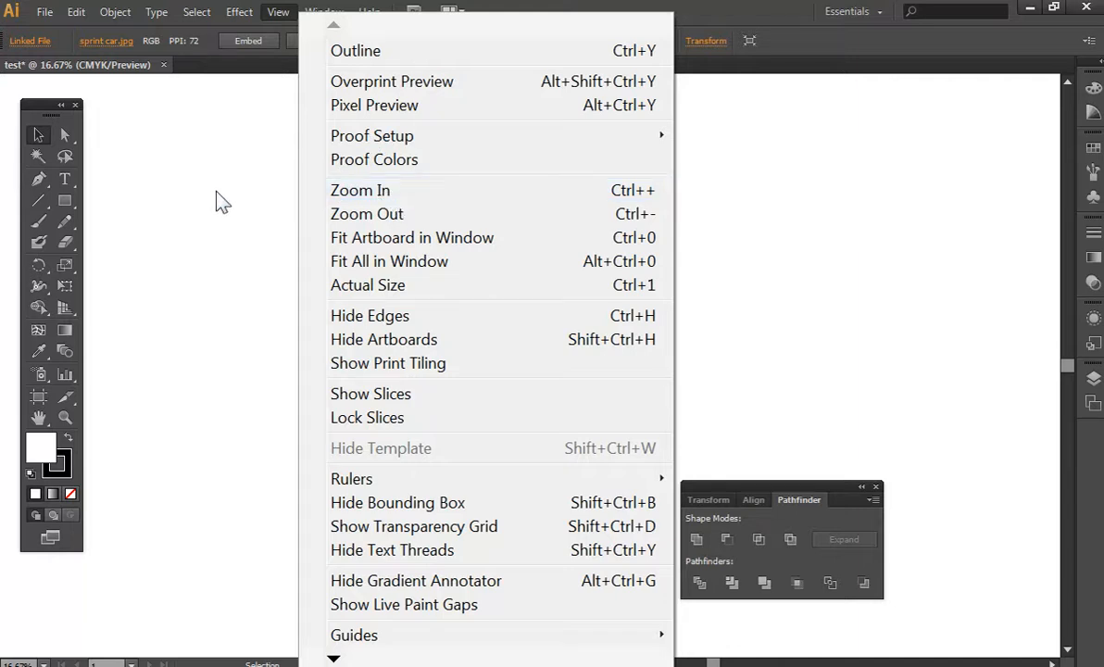
{"action": "left_click", "coordinate": [32, 139]}
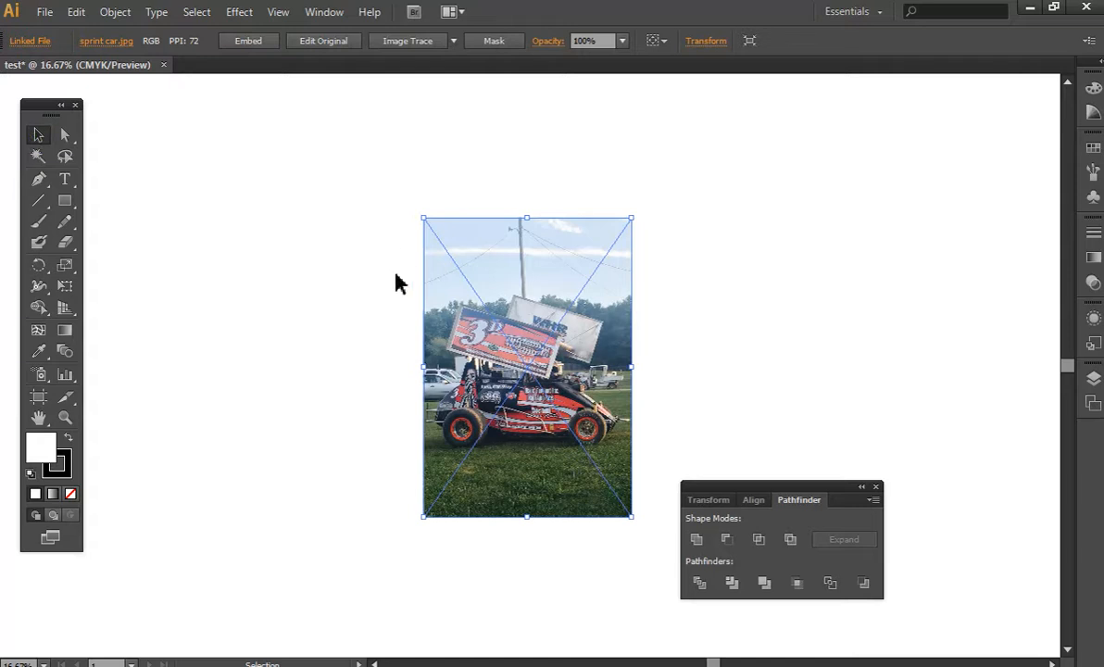
Nudge the placed sprint car photo slightly and lock it in position
{"action": "key", "text": "ctrl+plus"}
{"action": "key", "text": "ctrl+minus"}
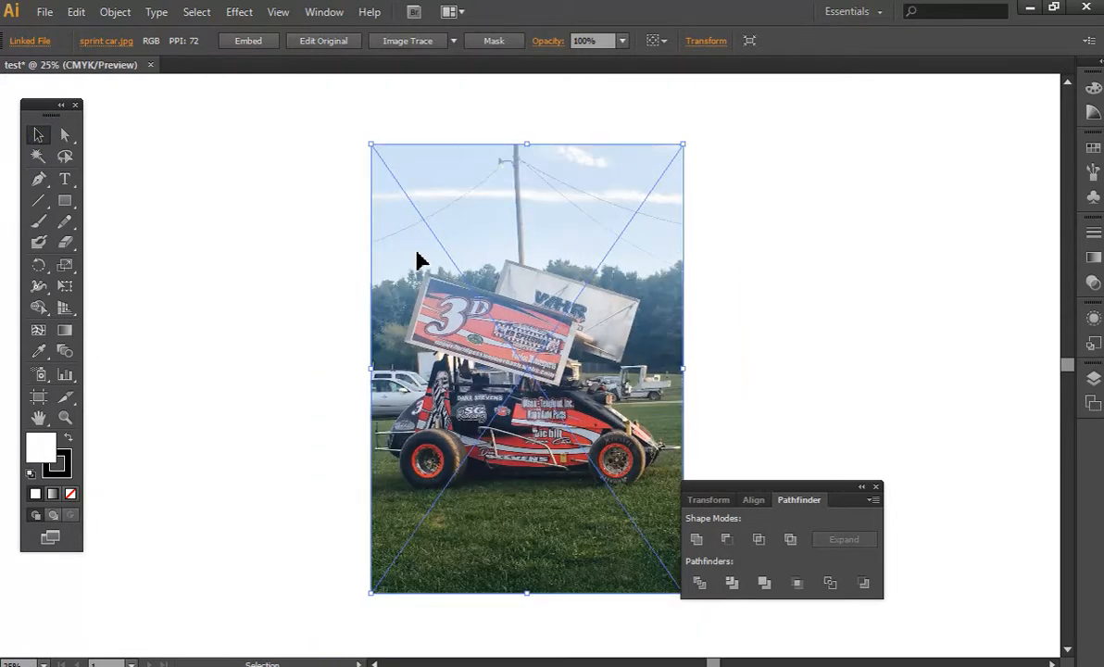
{"action": "left_click_drag", "start_coordinate": [455, 304], "coordinate": [453, 305]}
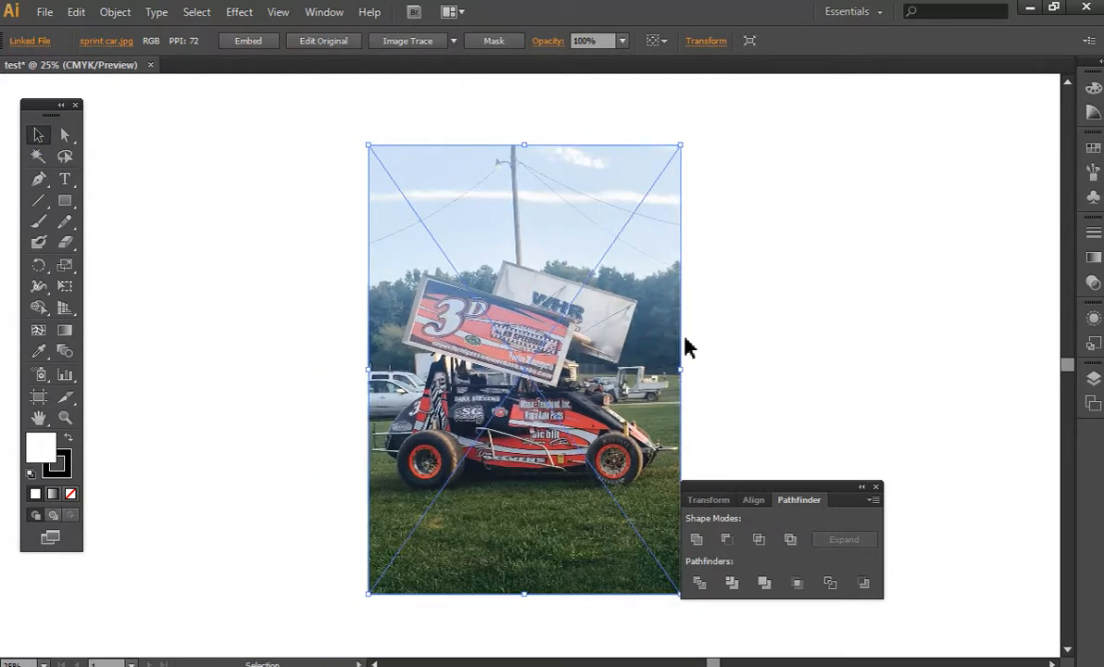
{"action": "left_click", "coordinate": [623, 40]}
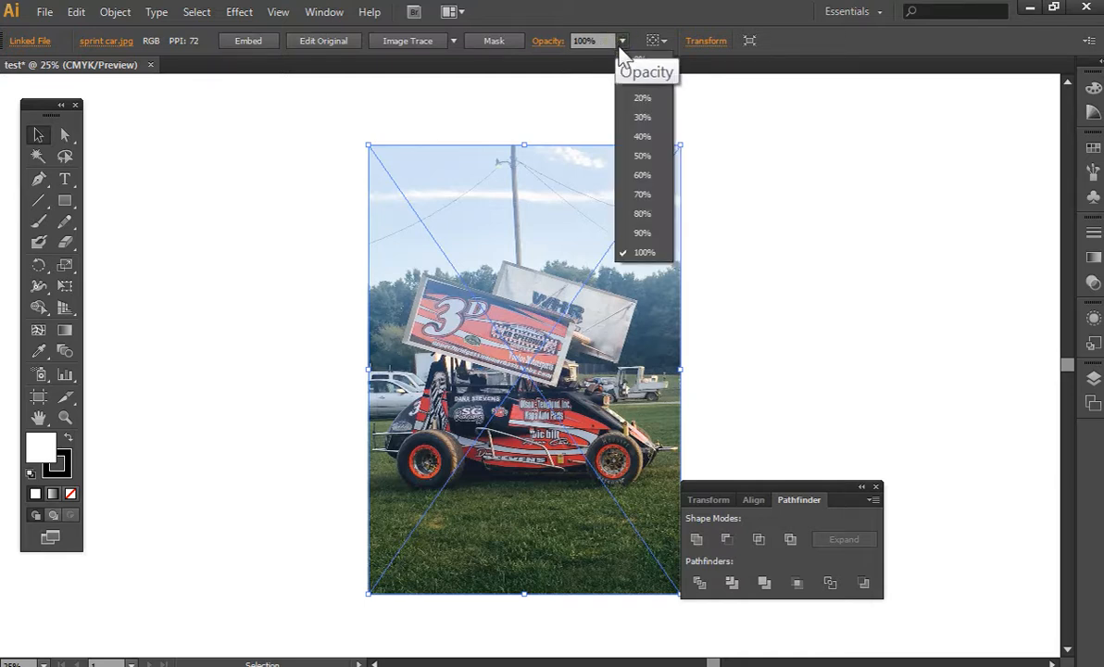
{"action": "left_click", "coordinate": [119, 18]}
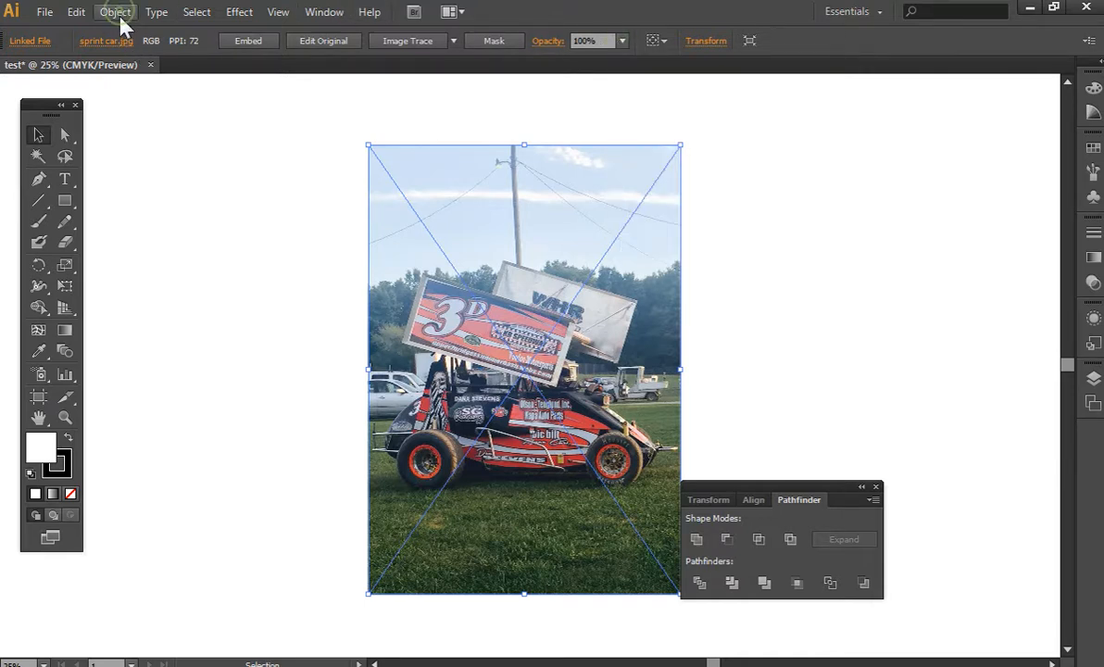
{"action": "left_click", "coordinate": [120, 18]}
{"action": "mouse_move", "coordinate": [381, 157]}
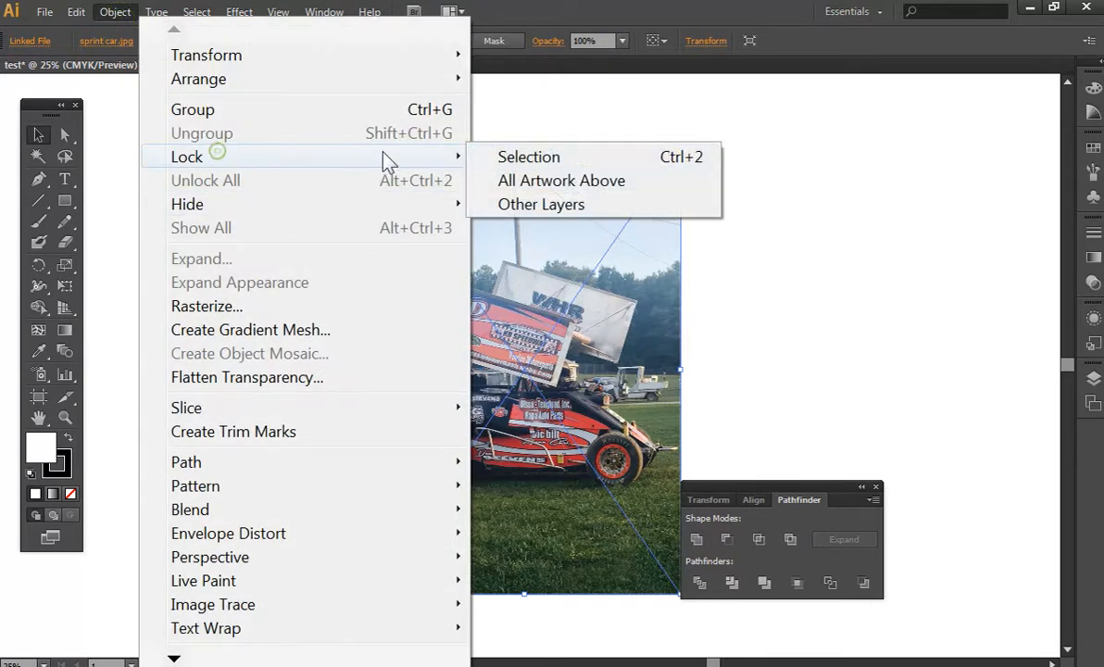
{"action": "left_click", "coordinate": [505, 159]}
Start a Pen path along the white WHR panel's upper edge and down its short side to the 3D panel
{"action": "key", "text": "ctrl+="}
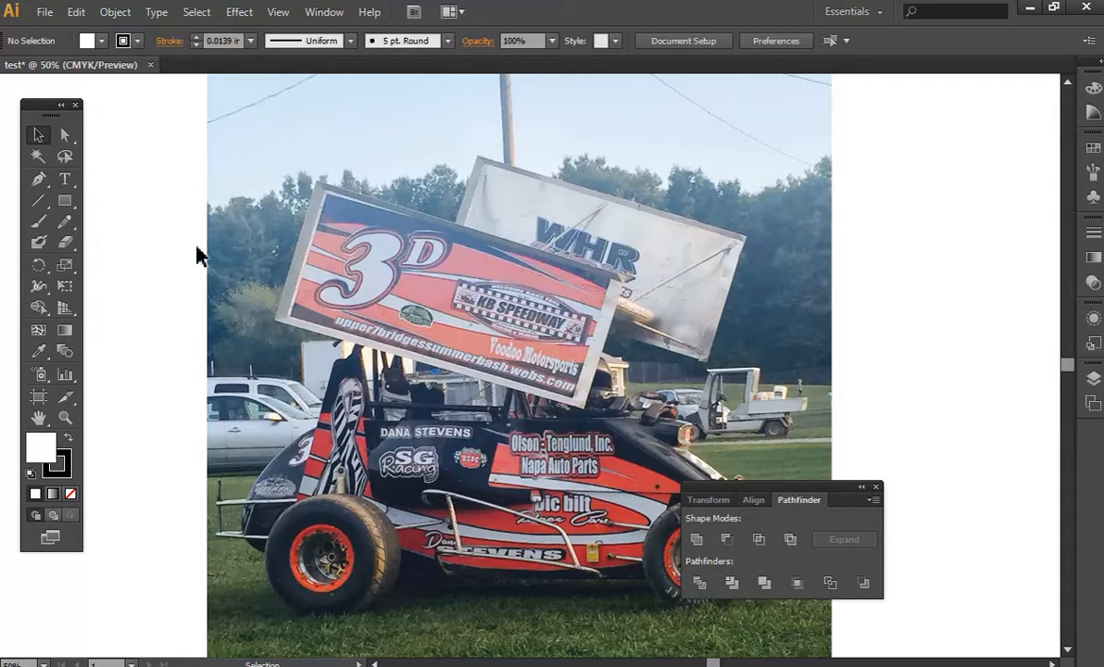
{"action": "left_click", "coordinate": [39, 419]}
{"action": "left_click_drag", "start_coordinate": [359, 230], "coordinate": [390, 400]}
{"action": "key", "text": "ctrl+="}
{"action": "left_click", "coordinate": [37, 177]}
{"action": "key", "text": "ctrl+="}
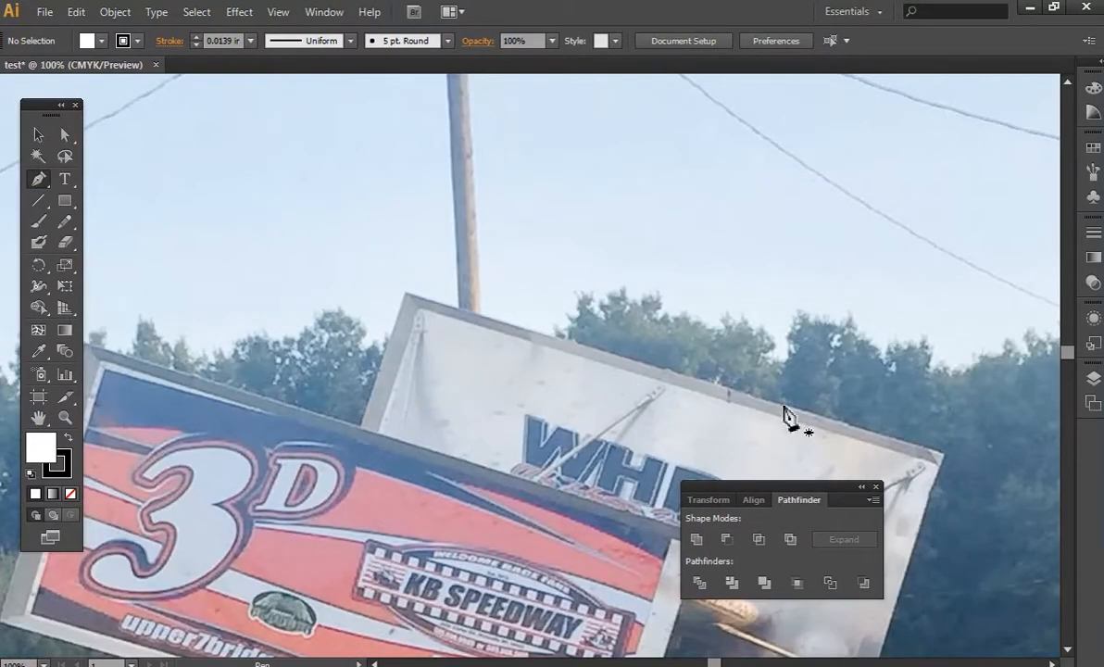
{"action": "left_click", "coordinate": [922, 454]}
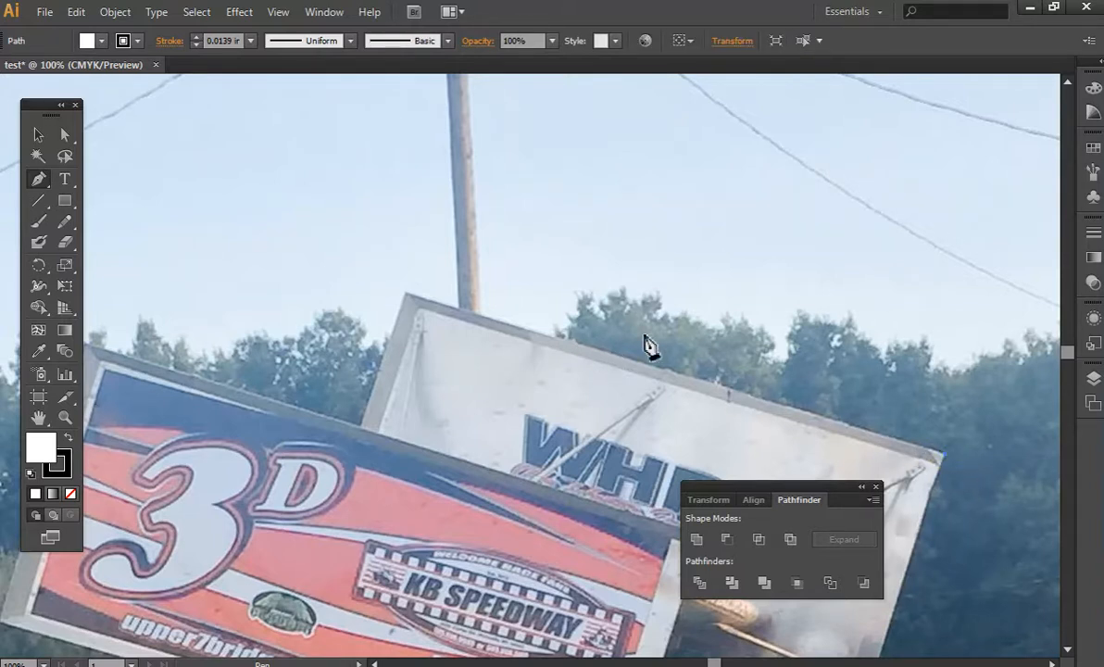
{"action": "left_click", "coordinate": [407, 295]}
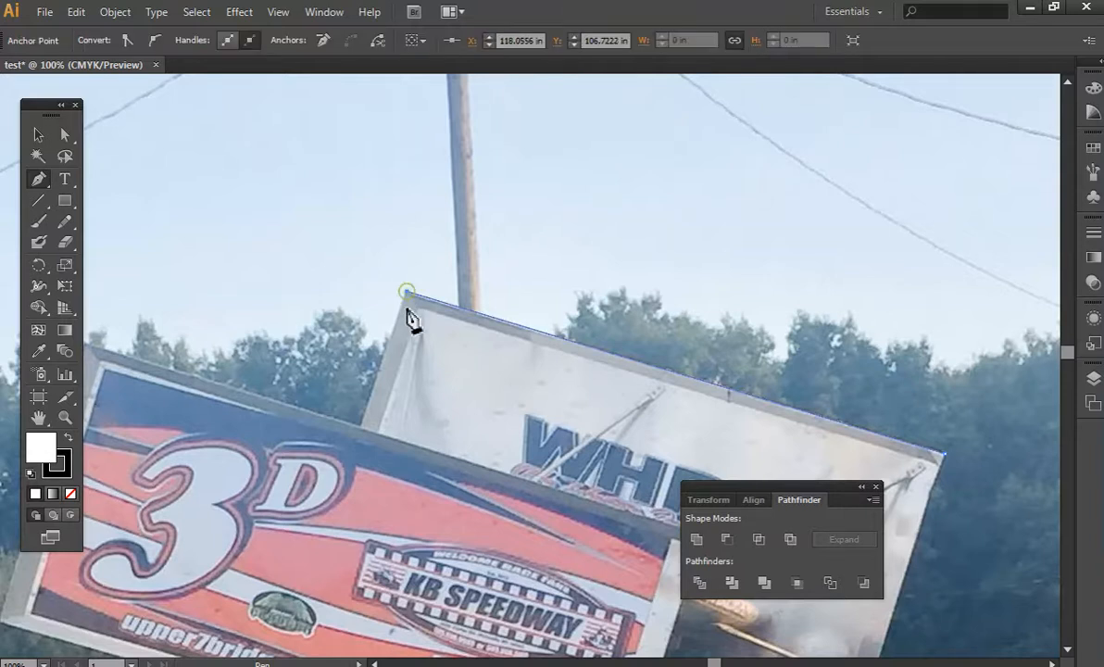
{"action": "left_click", "coordinate": [364, 429]}
Select the traced path and set its fill to None
{"action": "key", "text": "v"}
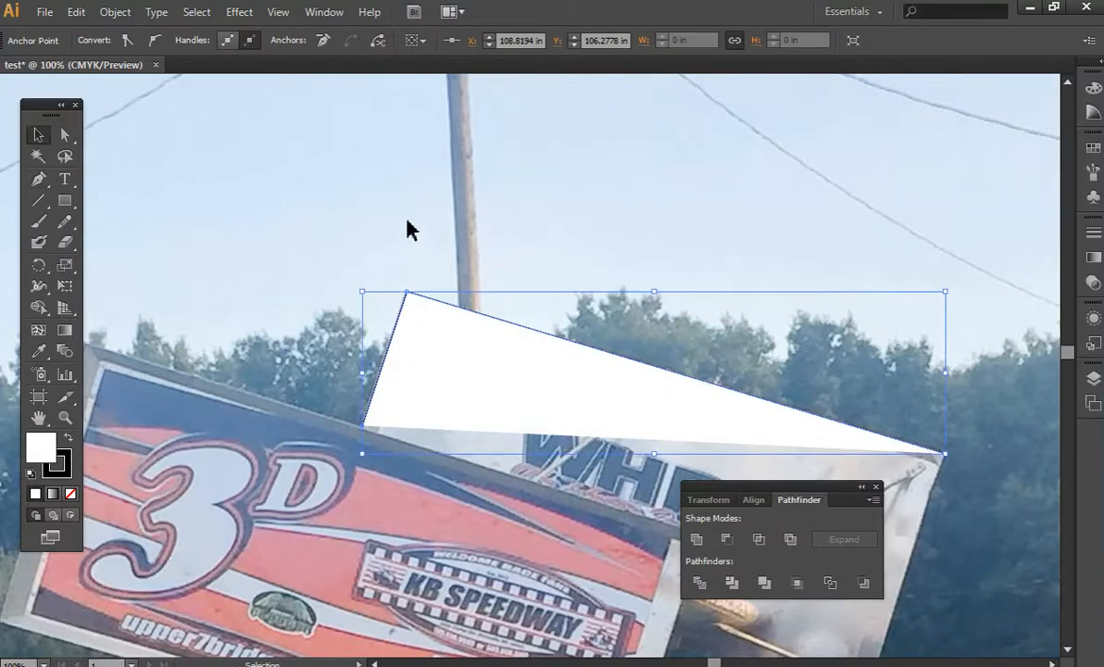
{"action": "left_click", "coordinate": [409, 222]}
{"action": "left_click", "coordinate": [414, 297]}
{"action": "left_click", "coordinate": [97, 40]}
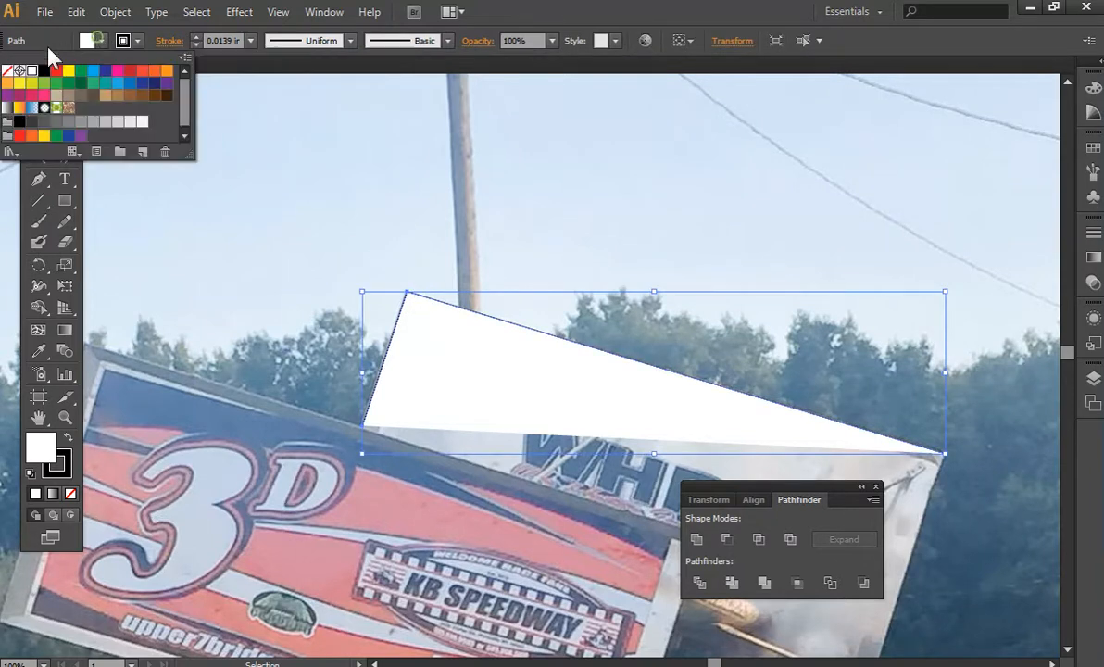
{"action": "left_click", "coordinate": [9, 71]}
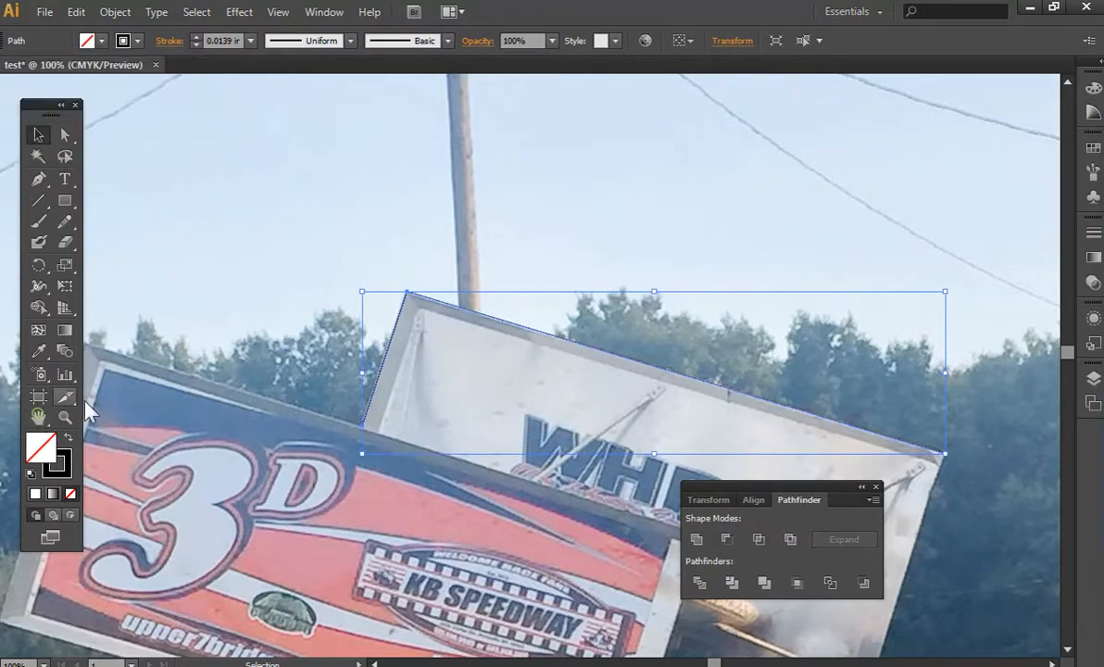
Continue the Pen path around the 3D panel's upper edge, outer side and lower edge to the car's tail section
{"action": "left_click", "coordinate": [38, 418]}
{"action": "left_click_drag", "start_coordinate": [406, 363], "coordinate": [609, 288]}
{"action": "left_click", "coordinate": [38, 180]}
{"action": "left_click", "coordinate": [588, 330]}
{"action": "left_click", "coordinate": [310, 249]}
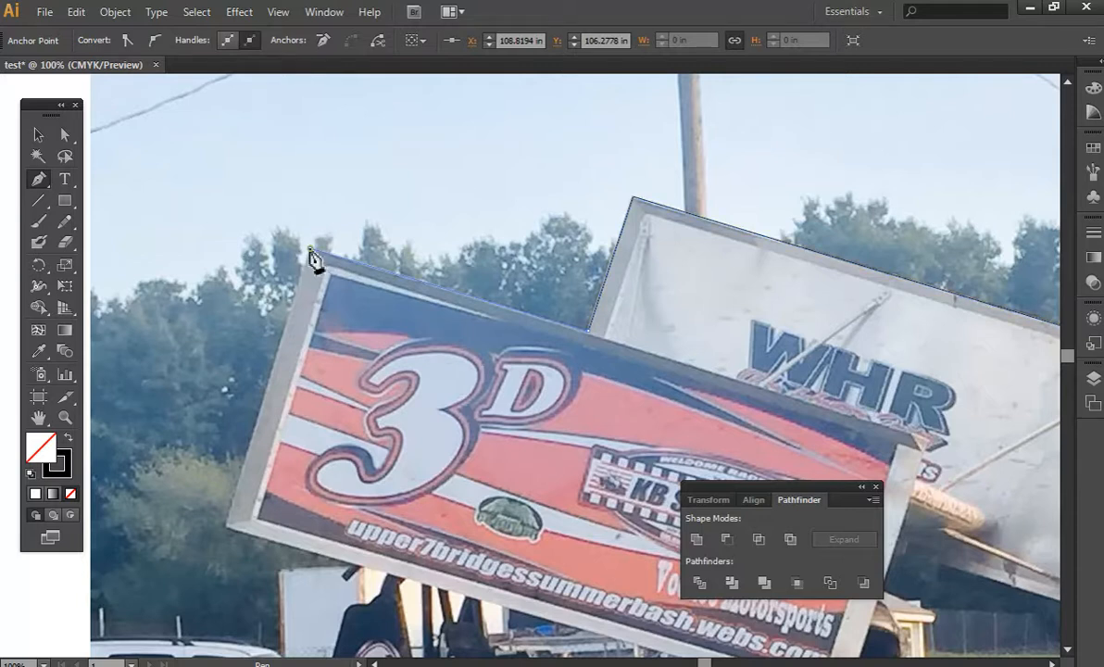
{"action": "left_click", "coordinate": [227, 520]}
{"action": "left_click", "coordinate": [227, 526]}
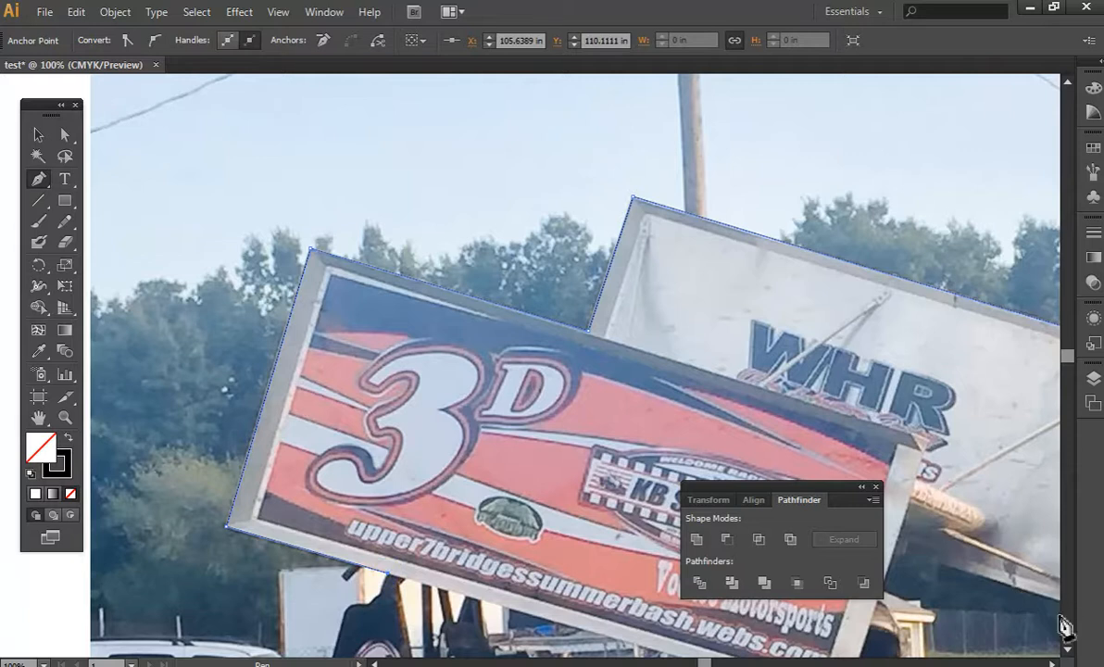
Extend the path from under the 3D panel around the rounded top of the black tail section and down its rear edge
{"action": "left_click", "coordinate": [1067, 649]}
{"action": "scroll", "coordinate": [1067, 649], "scroll_direction": "down", "scroll_amount": 5}
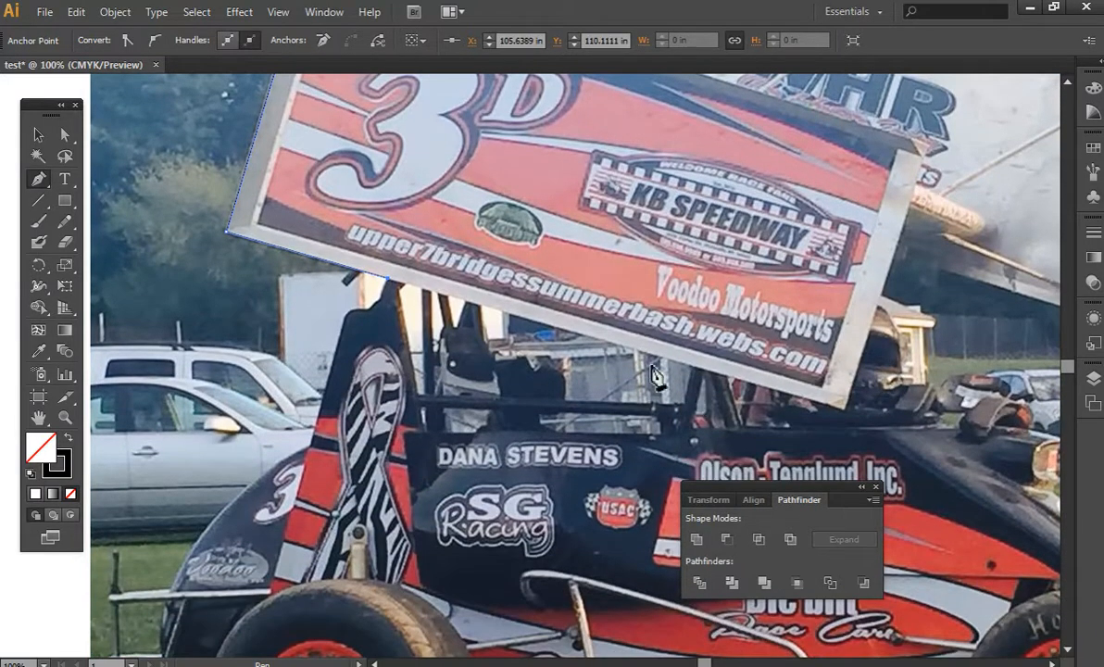
{"action": "left_click", "coordinate": [382, 291]}
{"action": "left_click", "coordinate": [369, 310]}
{"action": "left_click", "coordinate": [356, 324]}
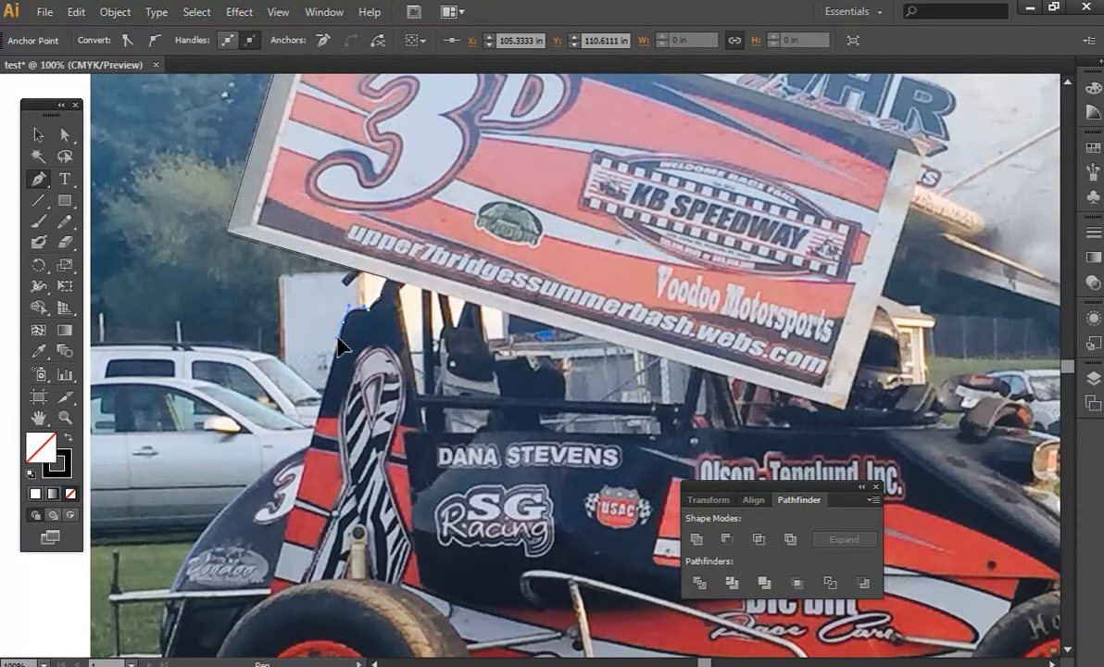
{"action": "left_click", "coordinate": [311, 442]}
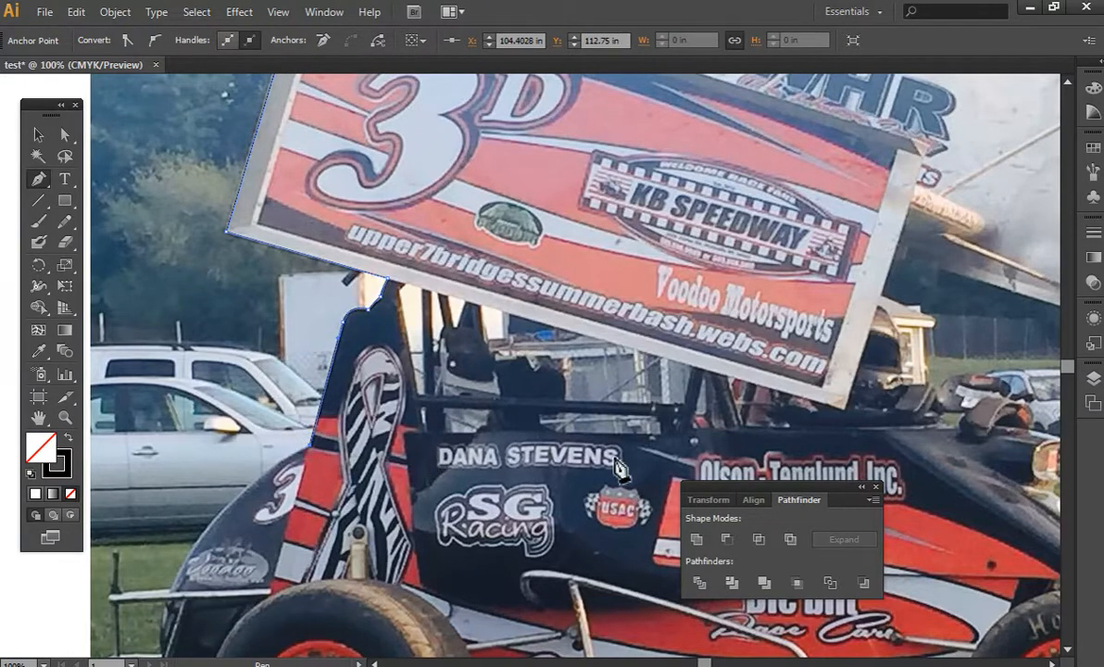
Trace the curved rear body panel with the Pen tool, down and around its lower corner to the rear tire
{"action": "scroll", "coordinate": [1067, 648], "scroll_direction": "down", "scroll_amount": 5}
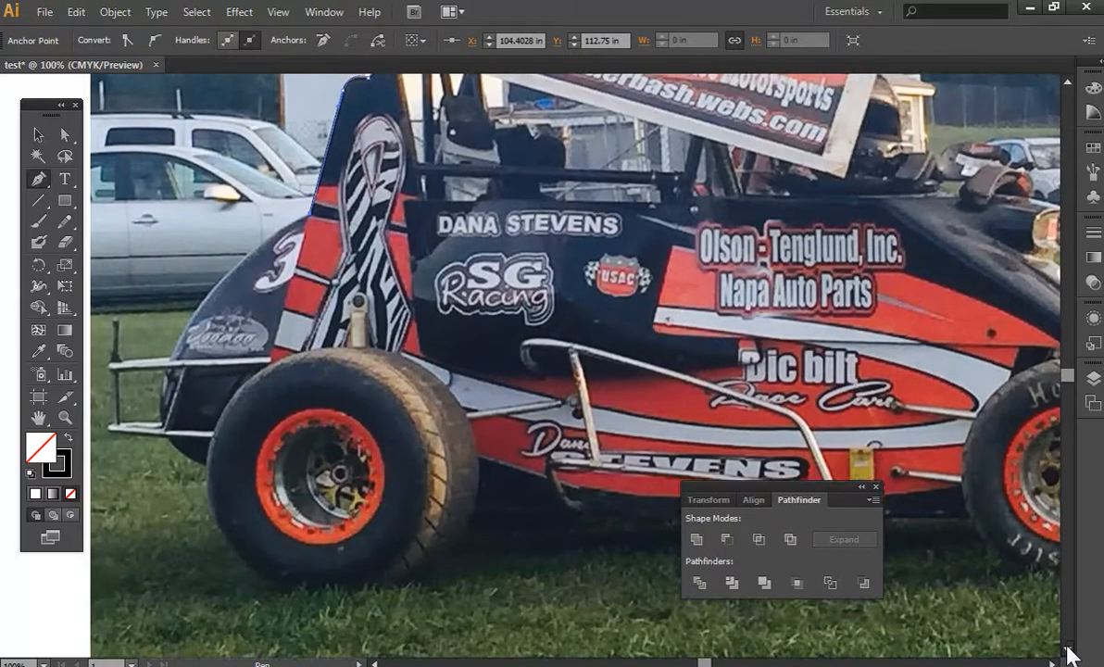
{"action": "left_click", "coordinate": [1067, 650]}
{"action": "mouse_move", "coordinate": [163, 365]}
{"action": "left_mouse_down"}
{"action": "mouse_move", "coordinate": [135, 474]}
{"action": "mouse_move", "coordinate": [155, 382]}
{"action": "left_mouse_up"}
{"action": "mouse_move", "coordinate": [209, 448]}
{"action": "left_mouse_down"}
{"action": "mouse_move", "coordinate": [262, 472]}
{"action": "mouse_move", "coordinate": [220, 466]}
{"action": "mouse_move", "coordinate": [227, 451]}
{"action": "left_mouse_up"}
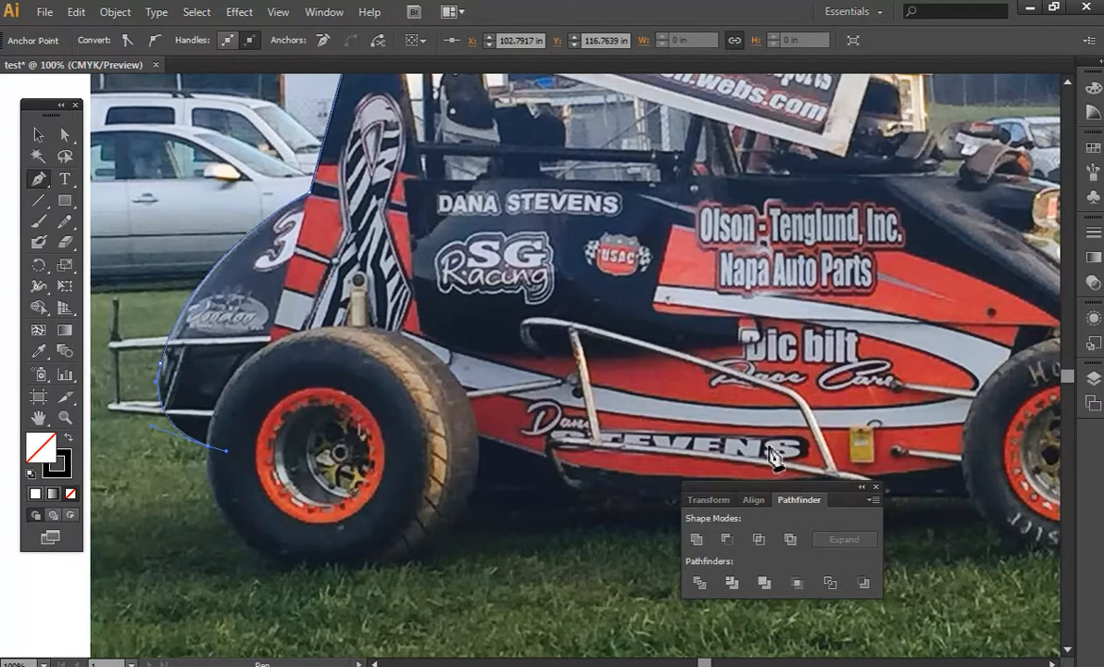
Extend the Pen path from the rear tire along the car's underside to the lower rear side of the front tire
{"action": "left_click", "coordinate": [594, 494]}
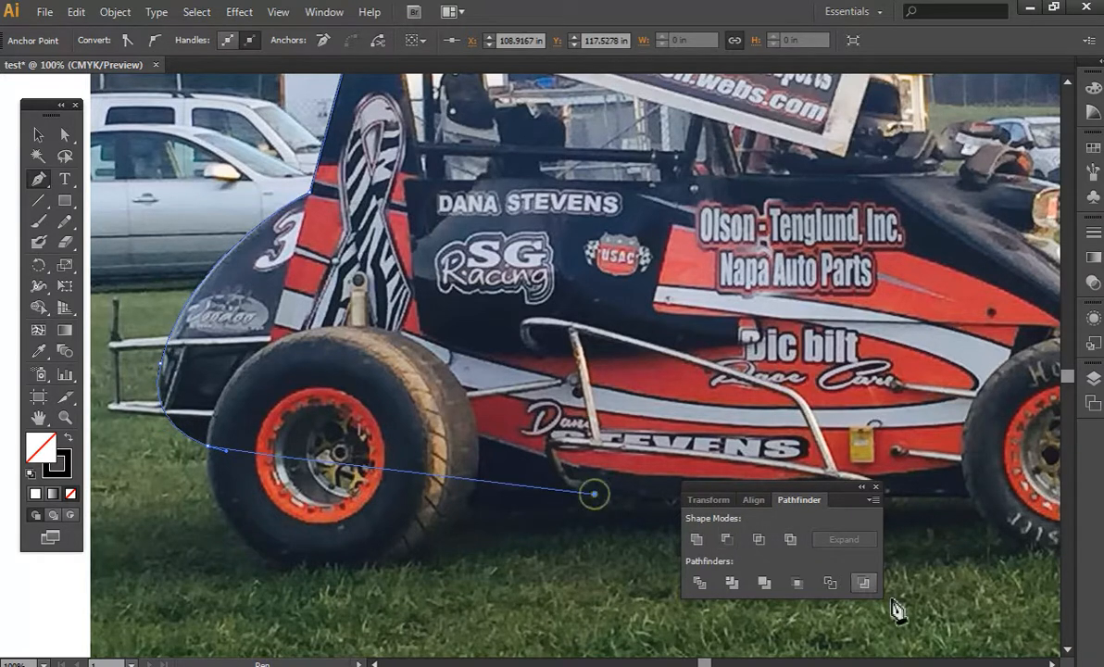
{"action": "left_click", "coordinate": [1054, 663]}
{"action": "left_click", "coordinate": [1054, 663]}
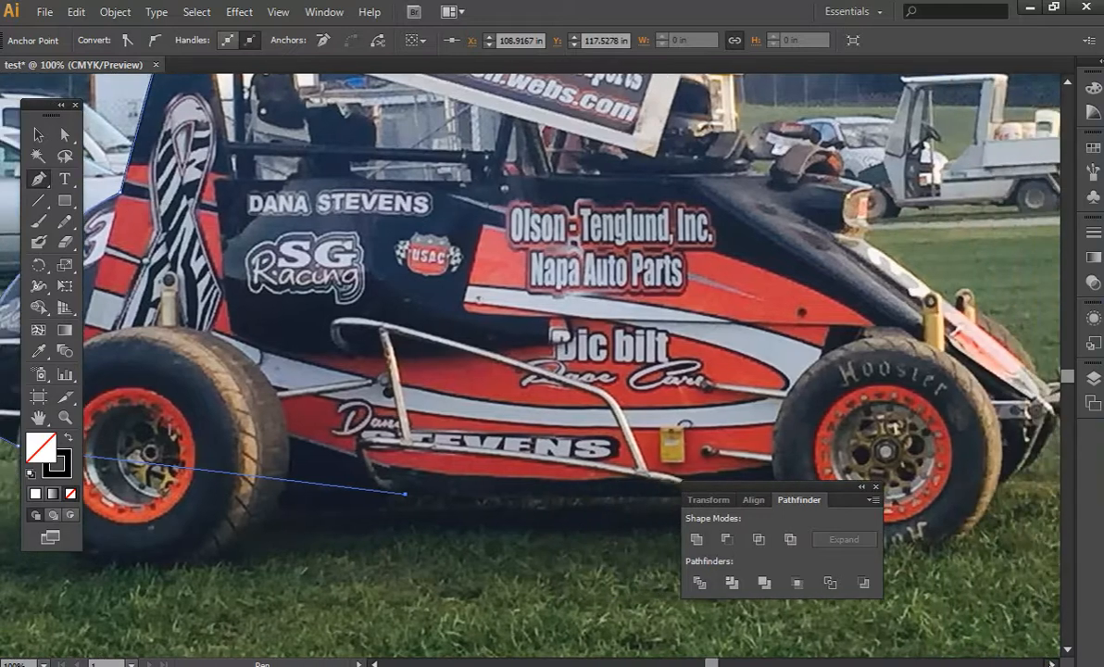
{"action": "left_click", "coordinate": [1052, 663]}
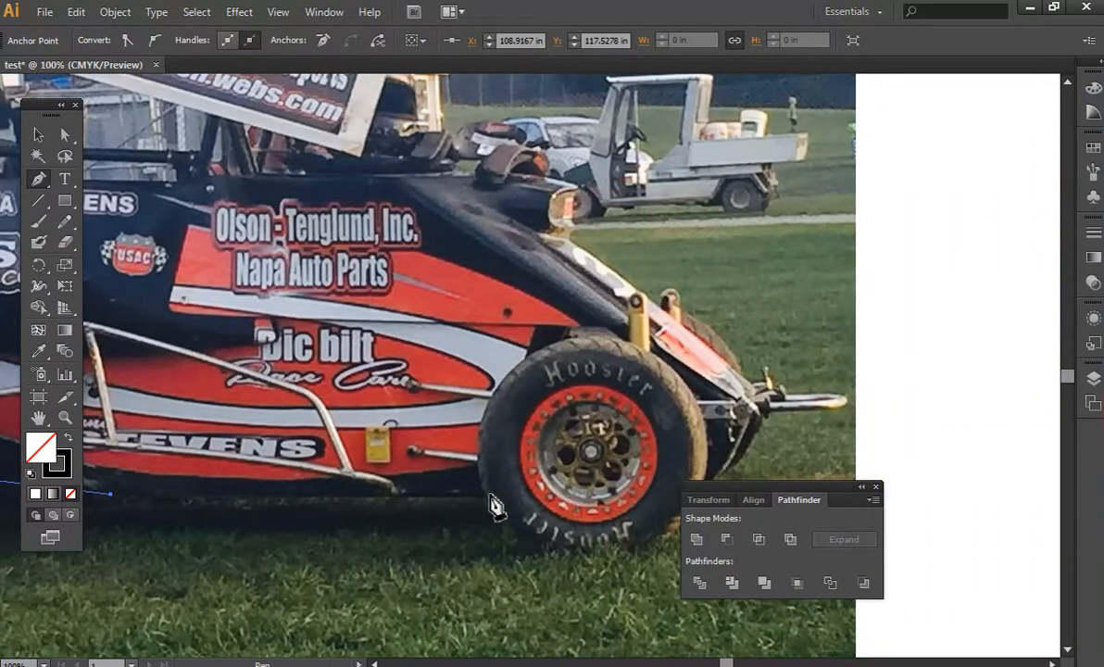
{"action": "left_click", "coordinate": [487, 495]}
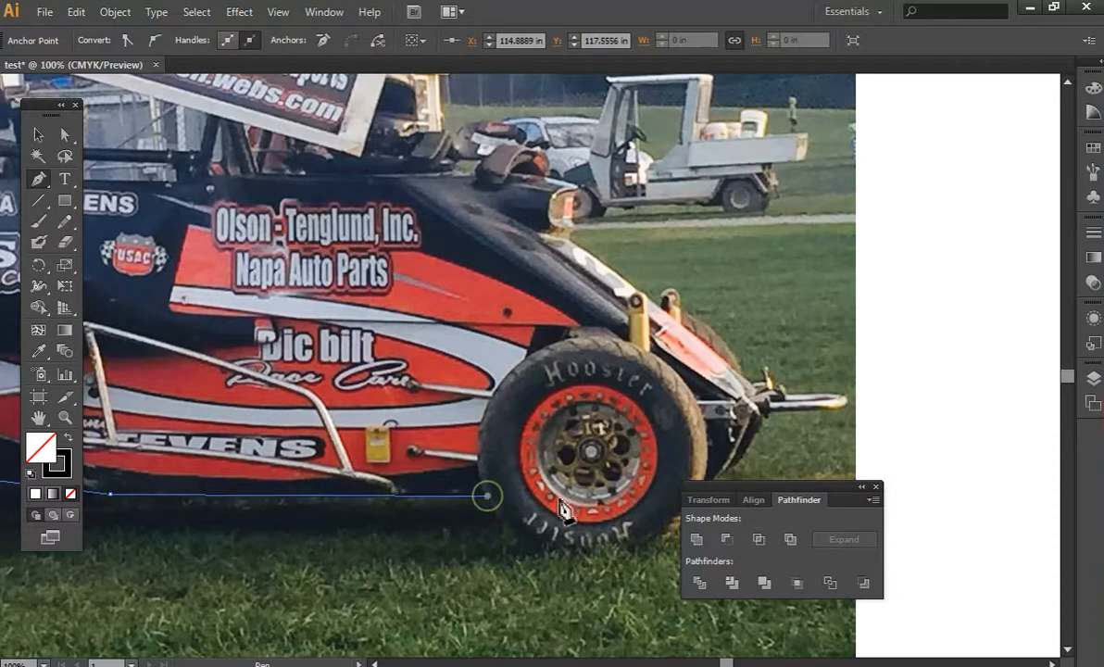
Trace the path across the front tire, up the nose's lower front edge and around the front bumper mount
{"action": "left_click", "coordinate": [1067, 649]}
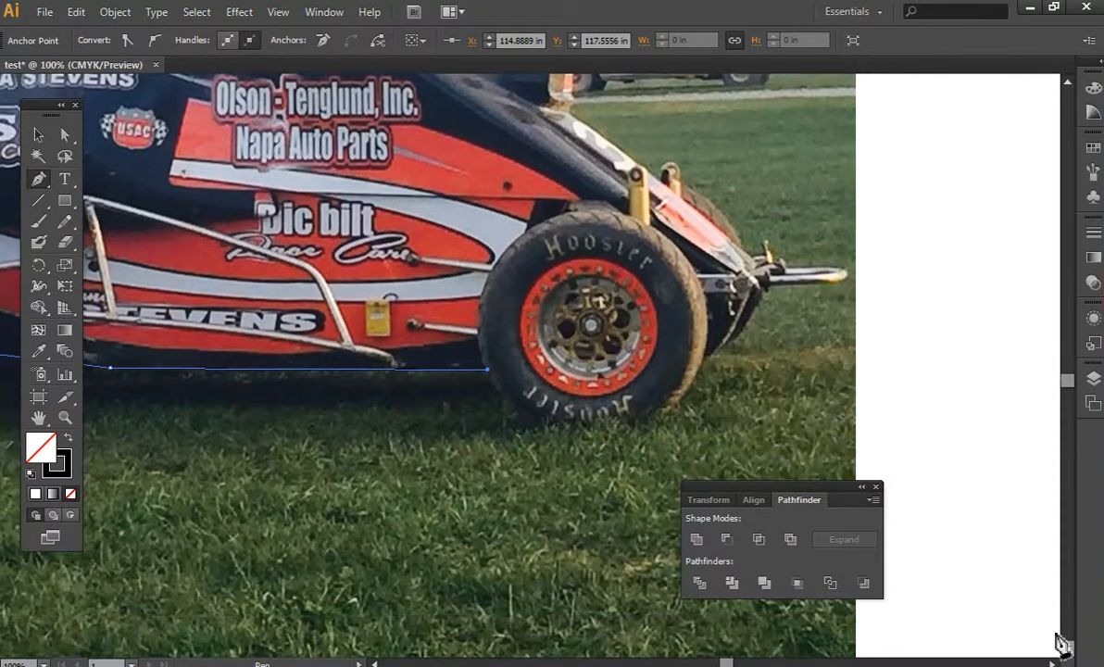
{"action": "left_click", "coordinate": [725, 350]}
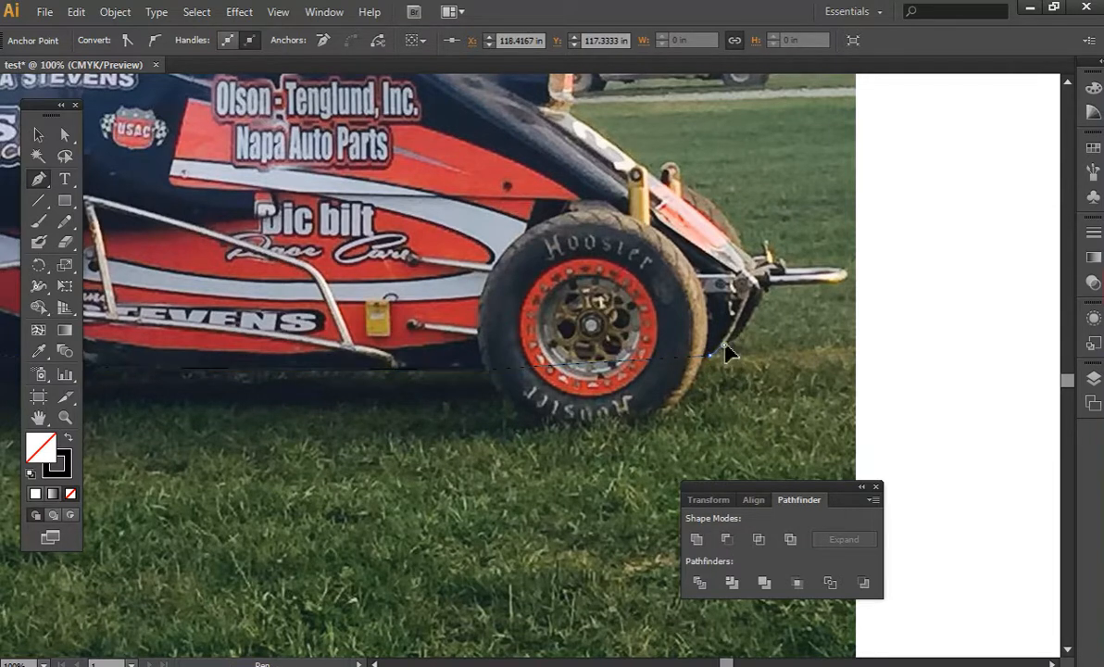
{"action": "left_click_drag", "start_coordinate": [742, 326], "coordinate": [748, 318]}
{"action": "left_click", "coordinate": [763, 293]}
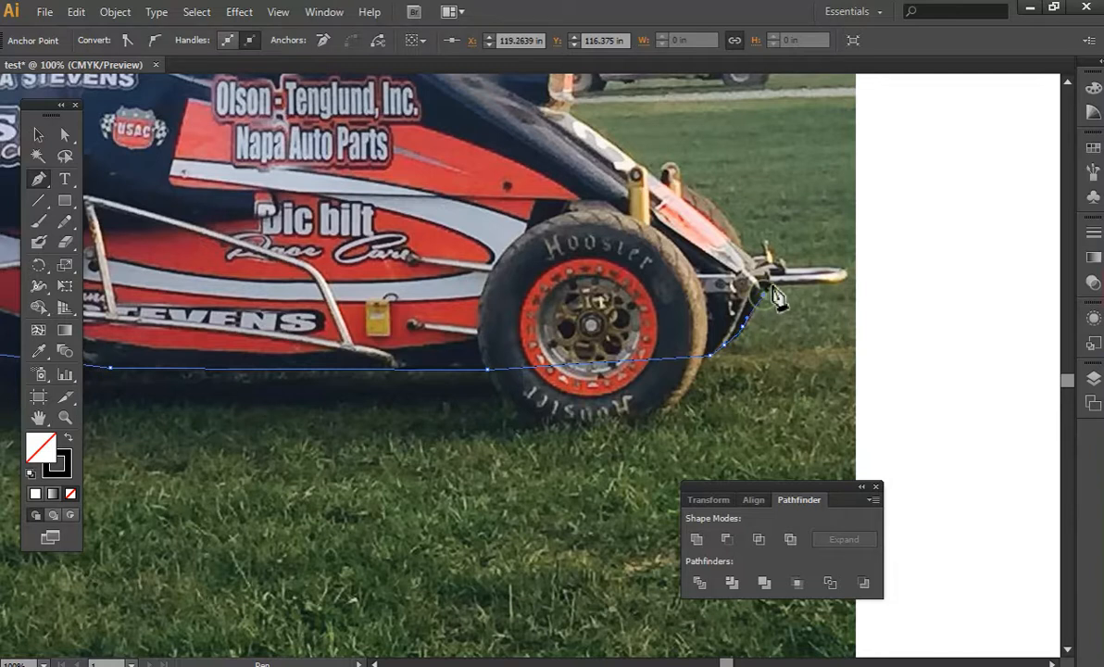
{"action": "left_click", "coordinate": [772, 281]}
{"action": "left_click_drag", "start_coordinate": [771, 285], "coordinate": [752, 258]}
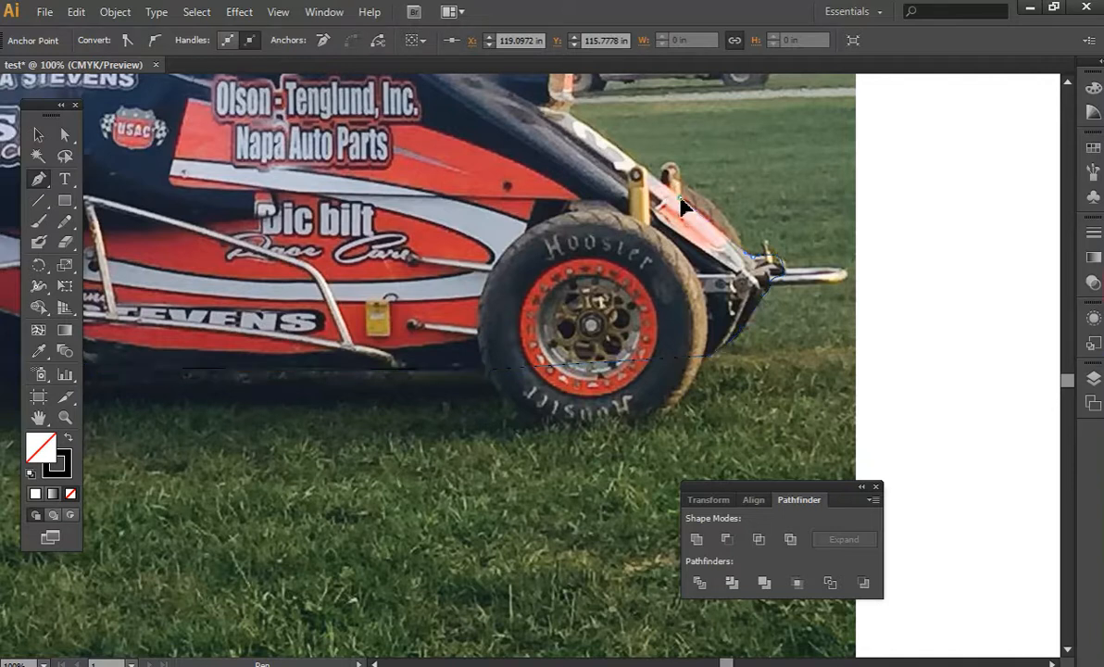
Trace the nose's upper edge from the bumper mount, around the far-side shock mount, to the base of the hood's front cap
{"action": "left_click_drag", "start_coordinate": [681, 183], "coordinate": [676, 180]}
{"action": "left_click", "coordinate": [668, 168]}
{"action": "left_click_drag", "start_coordinate": [665, 172], "coordinate": [657, 192]}
{"action": "left_click", "coordinate": [660, 182]}
{"action": "left_click_drag", "start_coordinate": [571, 110], "coordinate": [565, 104]}
{"action": "left_click", "coordinate": [570, 110]}
{"action": "left_click", "coordinate": [572, 95]}
{"action": "left_click", "coordinate": [570, 95]}
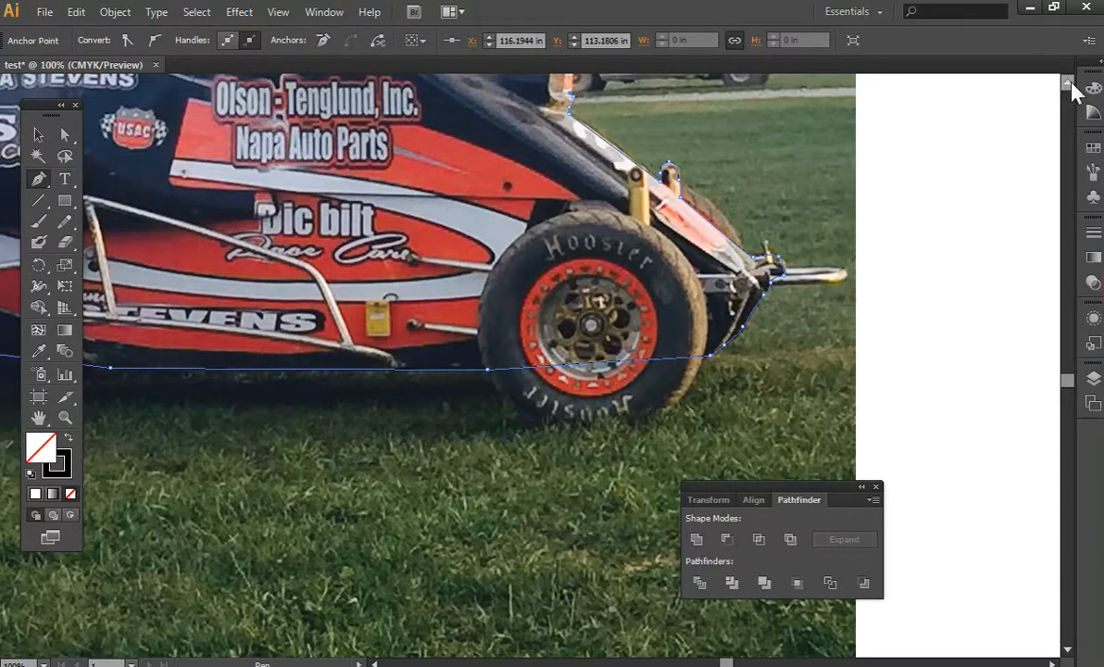
Trace around the hood's front cap, back along the hood to the cockpit and up to the 3D panel's lower front corner
{"action": "scroll", "coordinate": [1070, 89], "scroll_direction": "up", "scroll_amount": 5}
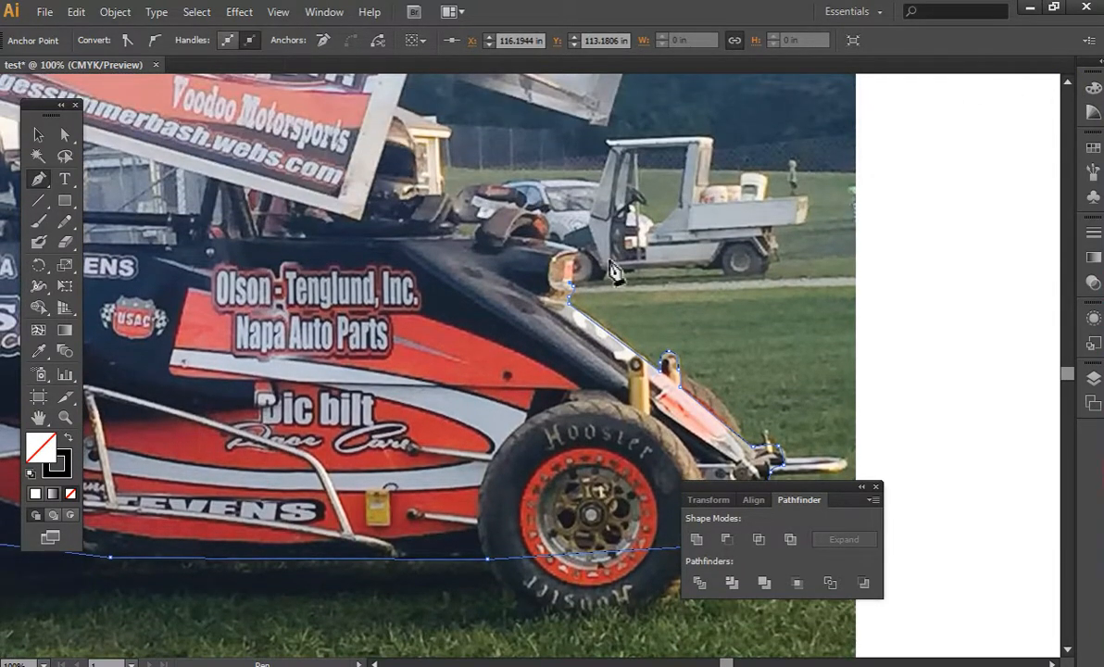
{"action": "left_click", "coordinate": [574, 263]}
{"action": "left_click", "coordinate": [578, 252]}
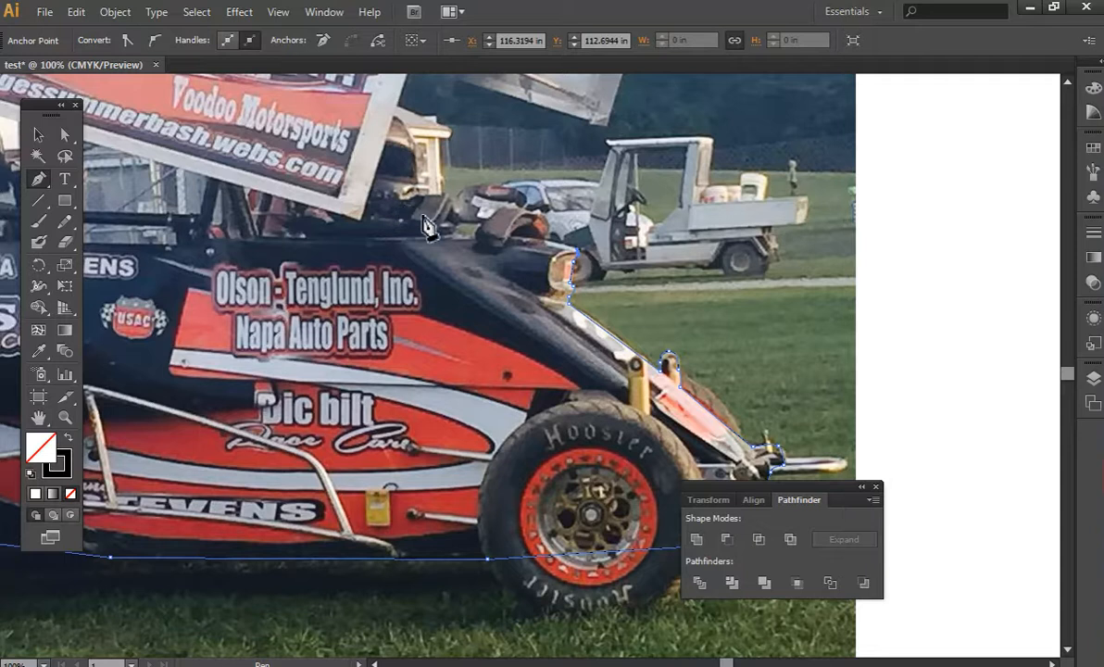
{"action": "left_click", "coordinate": [394, 240]}
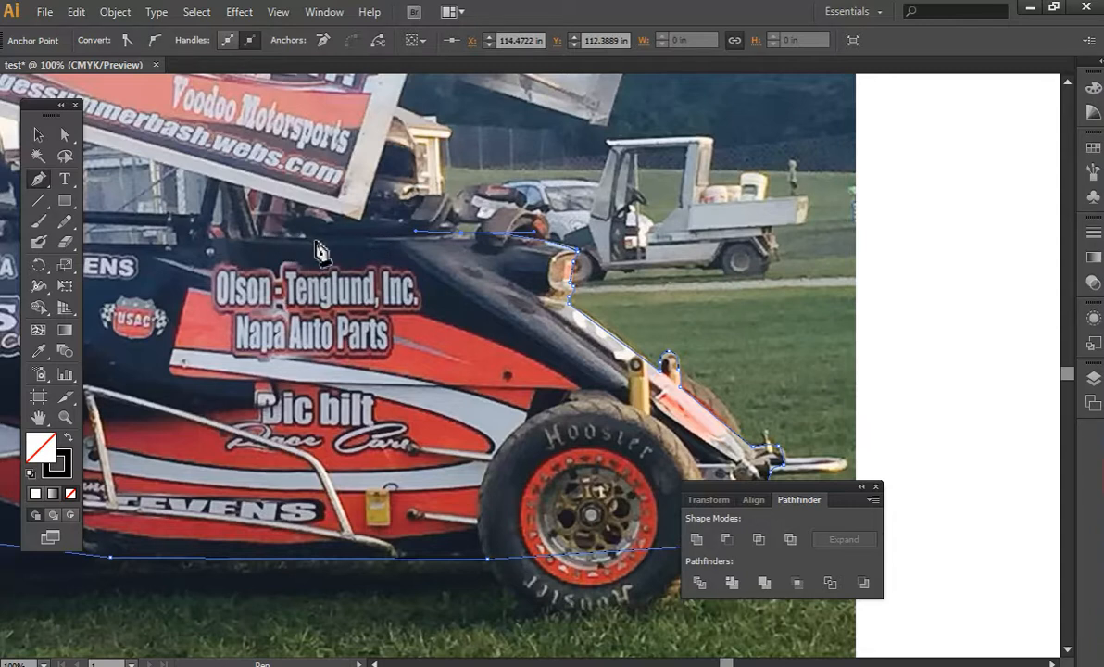
{"action": "left_click", "coordinate": [312, 236]}
{"action": "left_click", "coordinate": [301, 203]}
{"action": "left_click", "coordinate": [362, 220]}
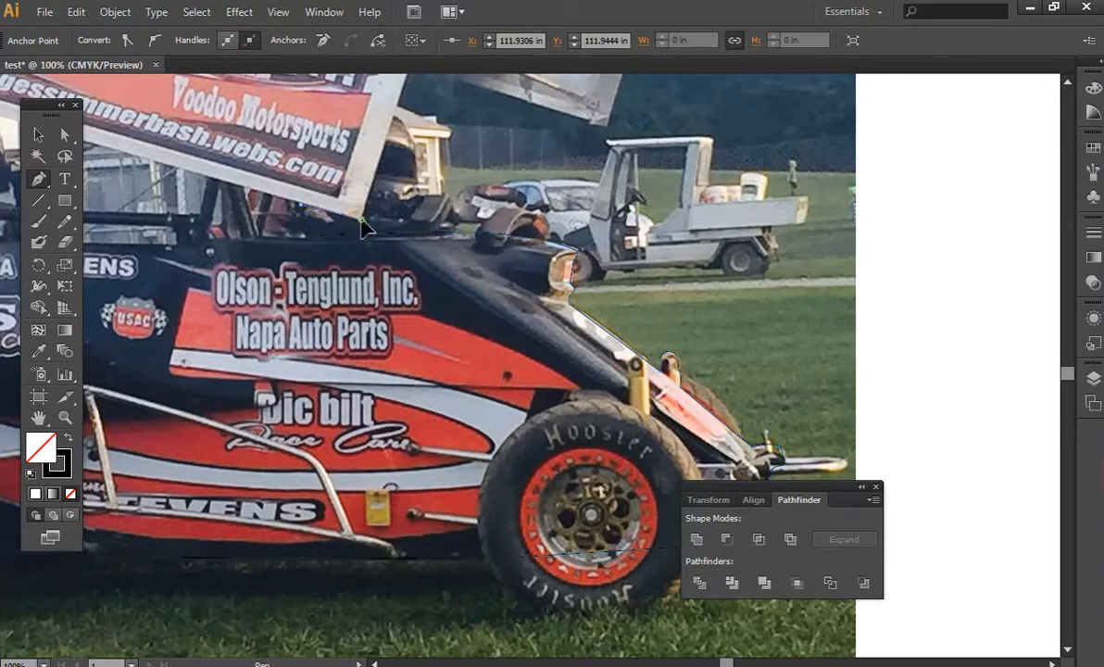
Trace up the 3D panel's front edge and around the WHR panel's lower and outer edges, closing the path at its upper corner
{"action": "scroll", "coordinate": [1065, 88], "scroll_direction": "up", "scroll_amount": 5}
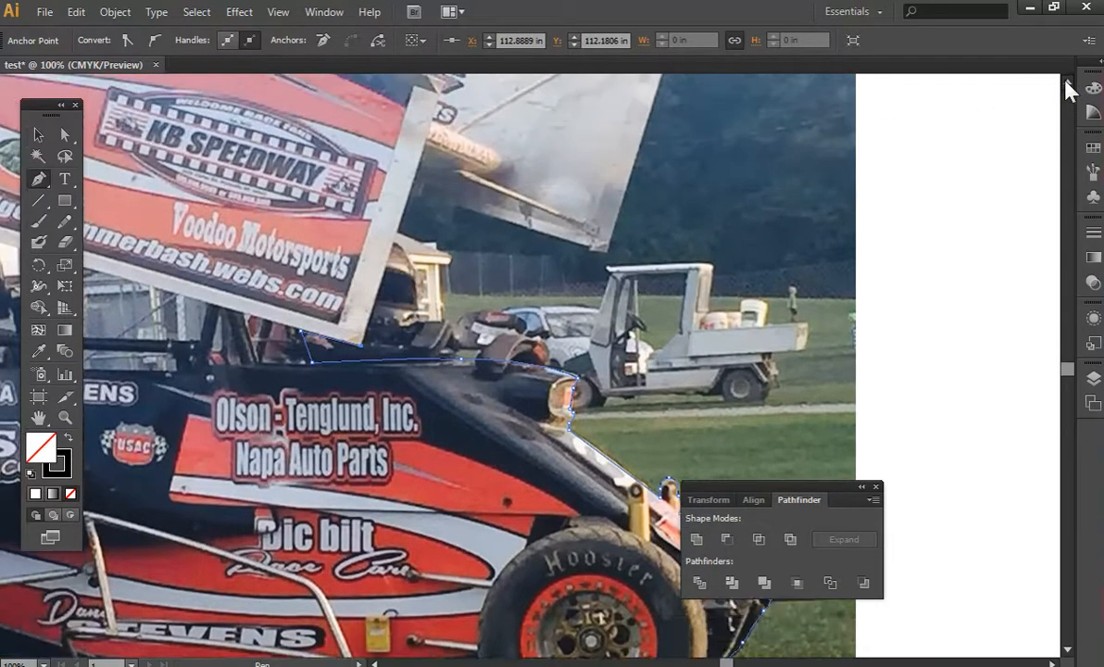
{"action": "left_click", "coordinate": [412, 257]}
{"action": "left_click", "coordinate": [597, 311]}
{"action": "left_click", "coordinate": [608, 314]}
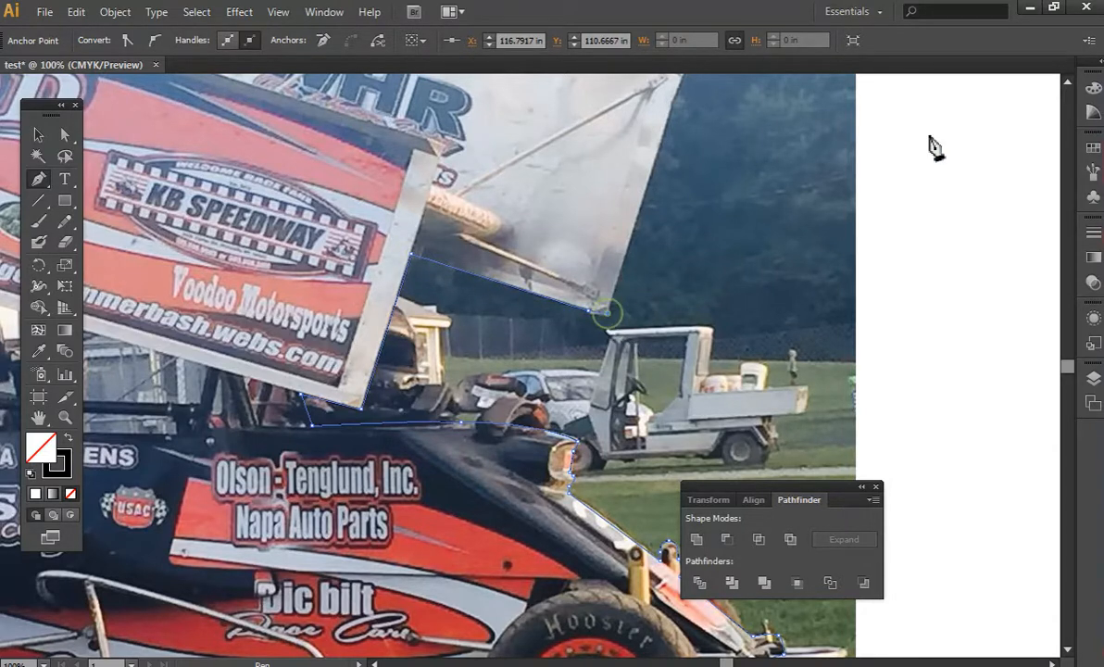
{"action": "left_click", "coordinate": [1066, 83]}
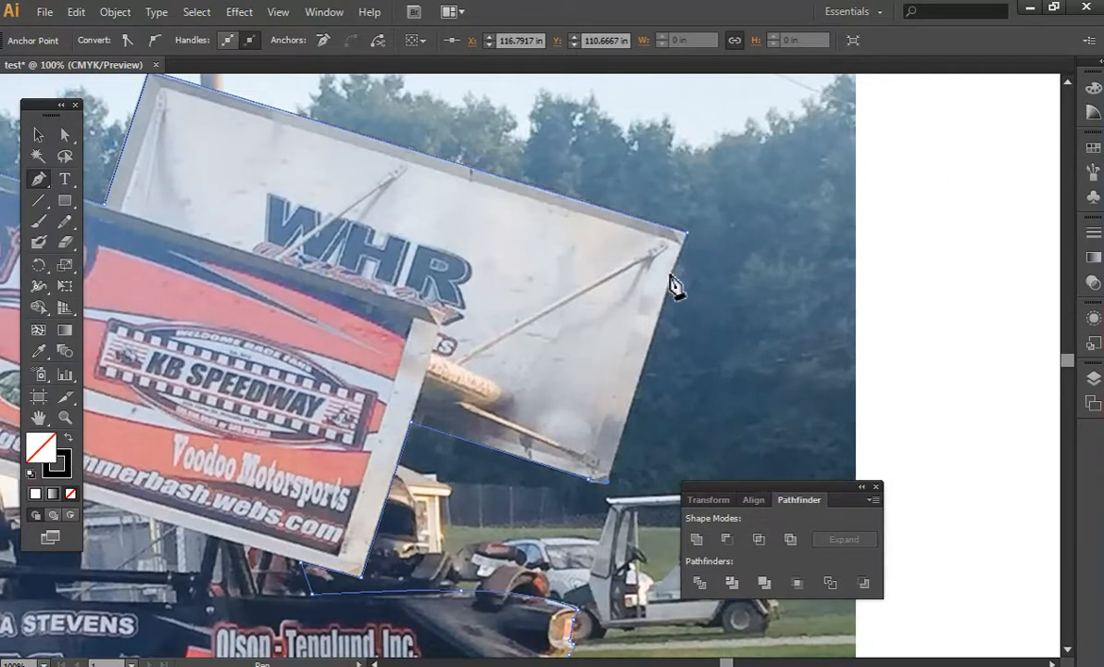
{"action": "left_click", "coordinate": [686, 239]}
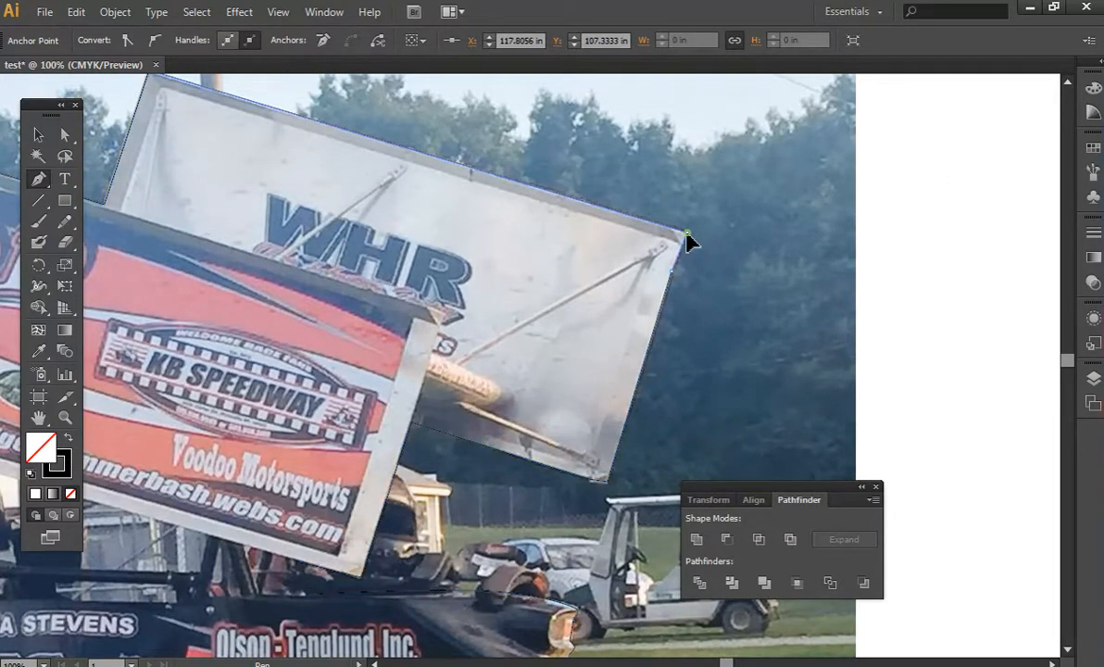
Draw an unfilled ellipse around the rear tire and adjust its width to meet the tire's rear edge
{"action": "key", "text": "ctrl+equal"}
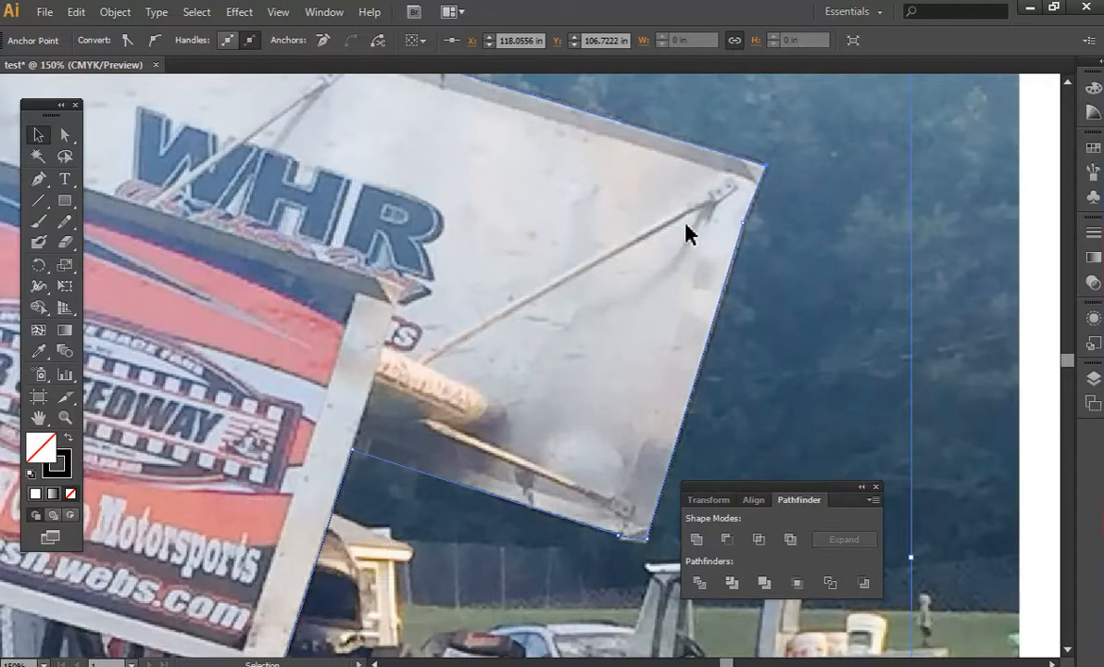
{"action": "key", "text": "ctrl+minus"}
{"action": "key", "text": "ctrl+minus"}
{"action": "key", "text": "ctrl+minus"}
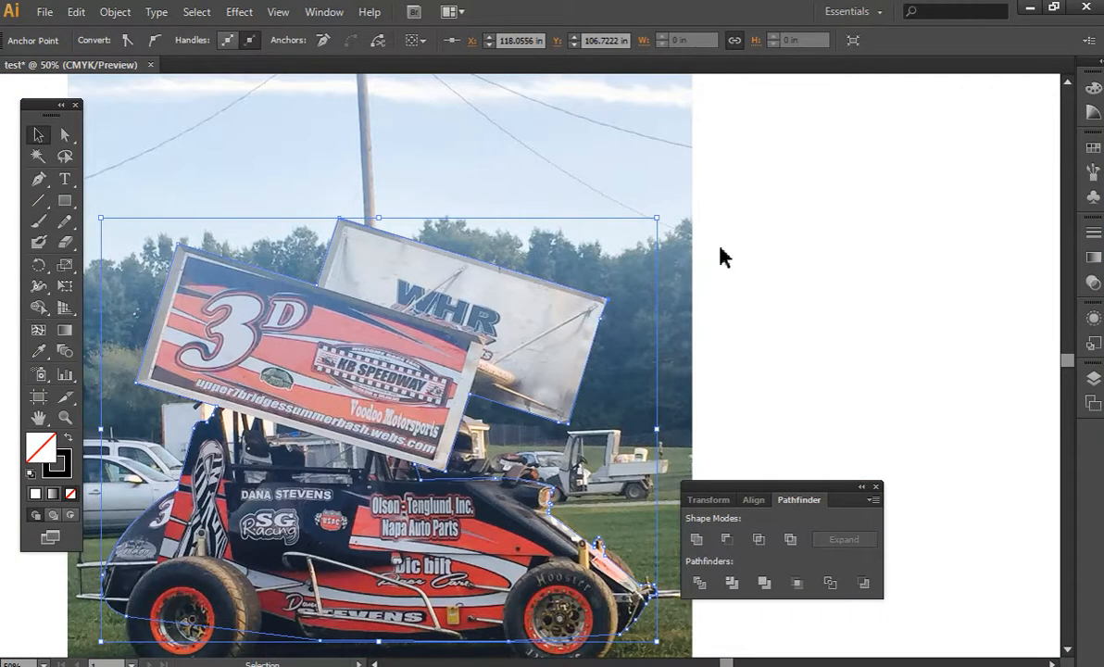
{"action": "left_click", "coordinate": [38, 417]}
{"action": "left_click_drag", "start_coordinate": [246, 477], "coordinate": [341, 290]}
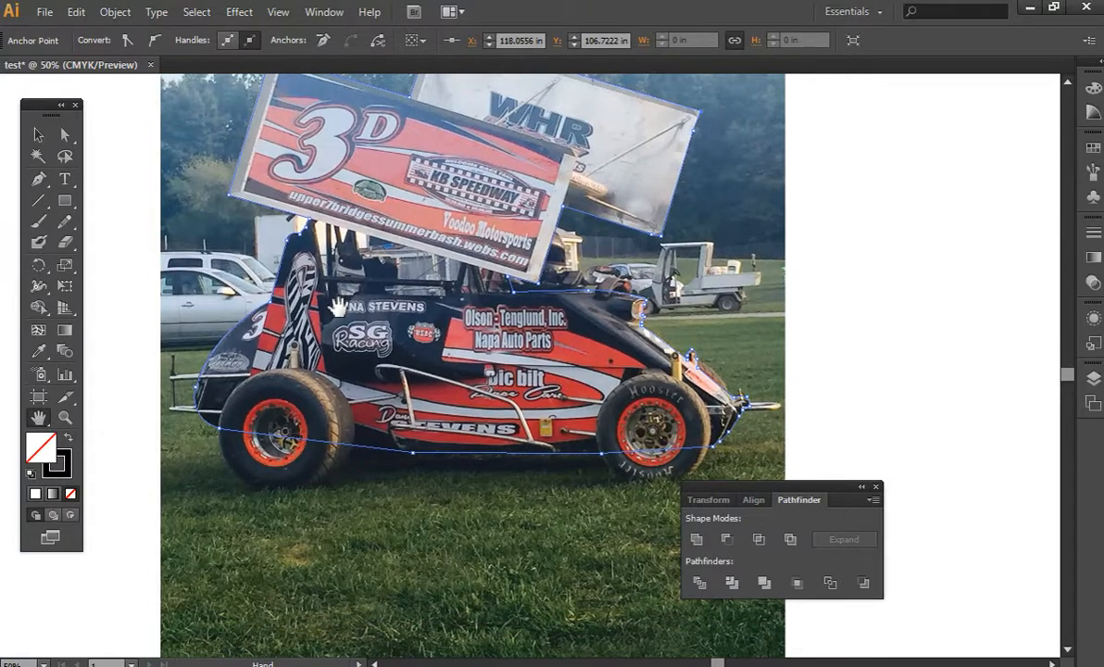
{"action": "key", "text": "ctrl+equal"}
{"action": "key", "text": "ctrl+equal"}
{"action": "left_click_drag", "start_coordinate": [284, 387], "coordinate": [451, 255]}
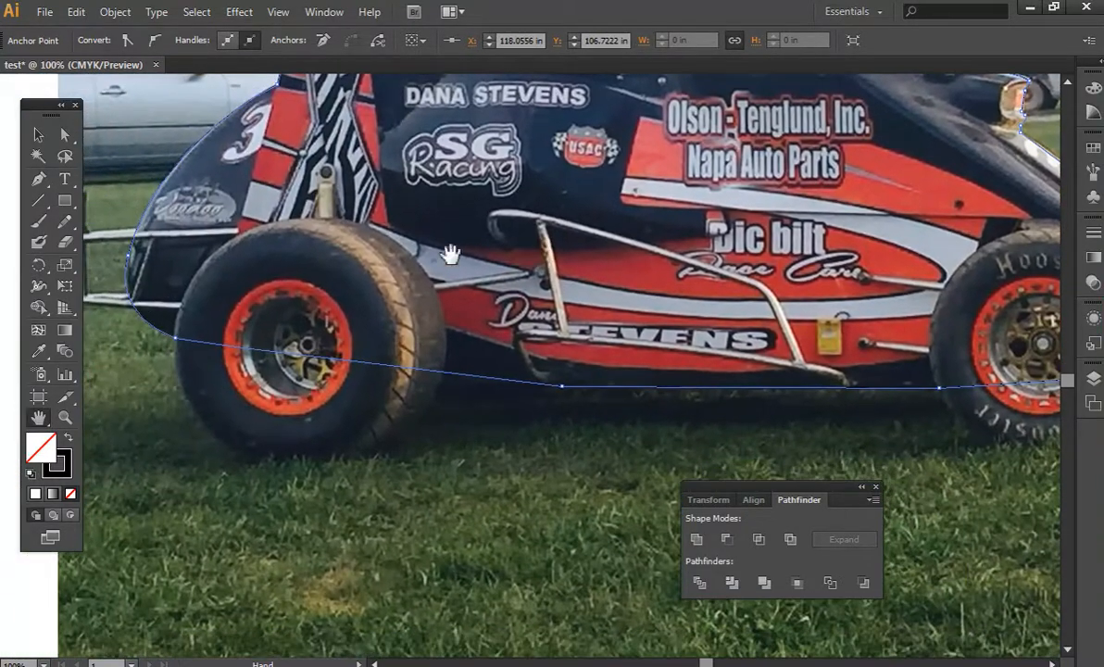
{"action": "left_click_drag", "start_coordinate": [61, 198], "coordinate": [419, 467]}
{"action": "key", "text": "v"}
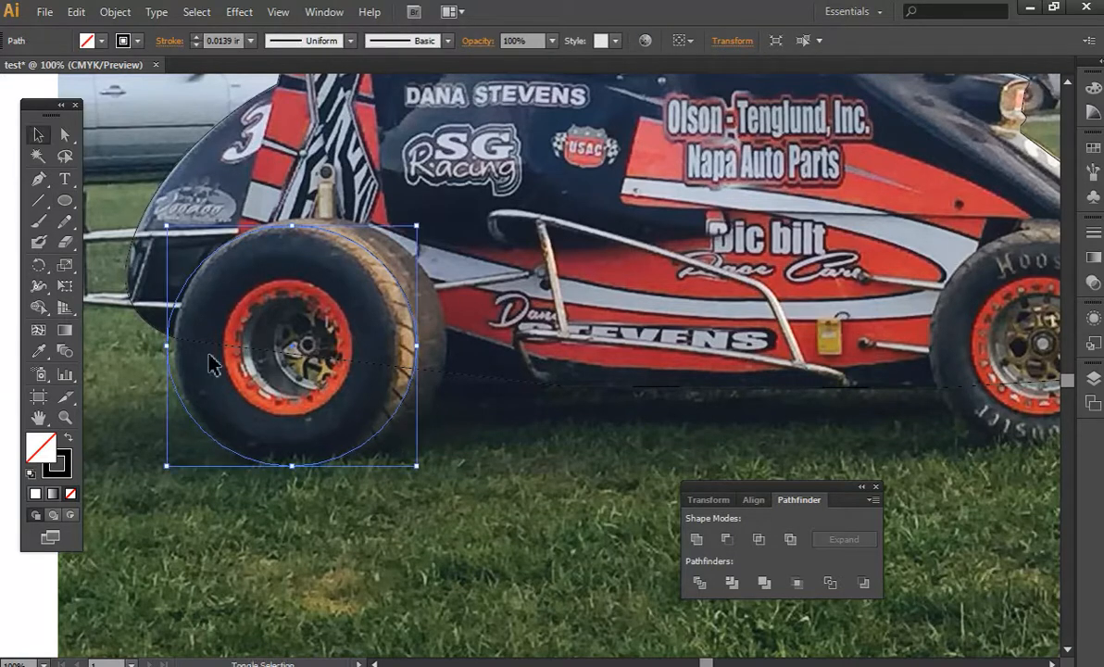
{"action": "left_click_drag", "start_coordinate": [167, 345], "coordinate": [172, 344]}
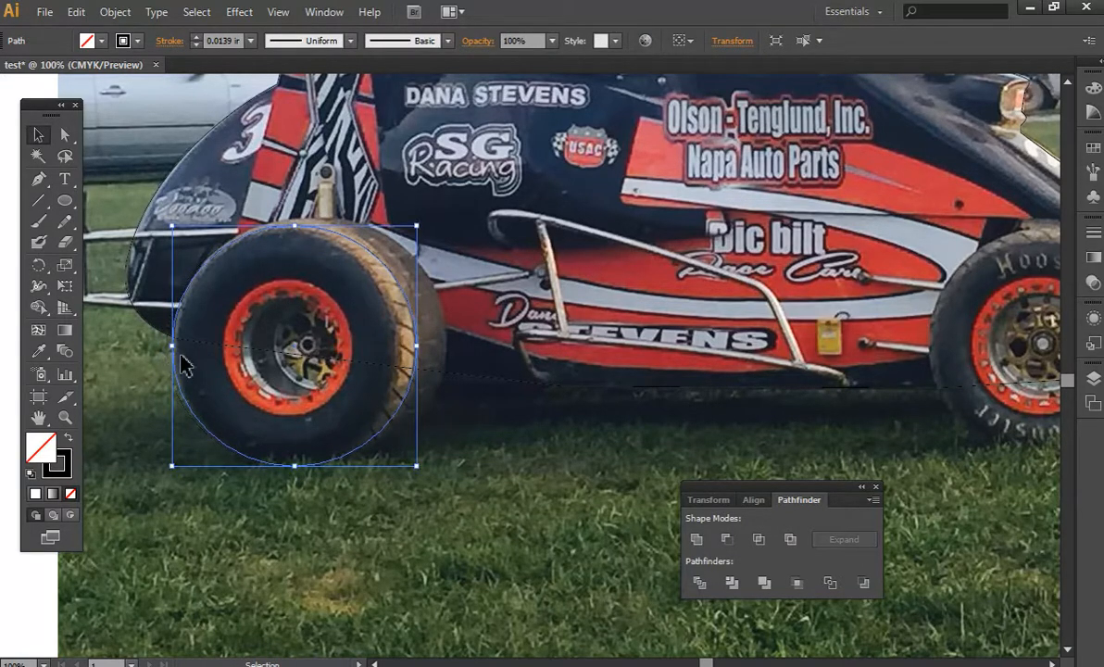
Duplicate the rear tire ellipse and align the copy with the outer edge of the tire's tread
{"action": "key", "text": "ctrl+c"}
{"action": "key", "text": "ctrl+v"}
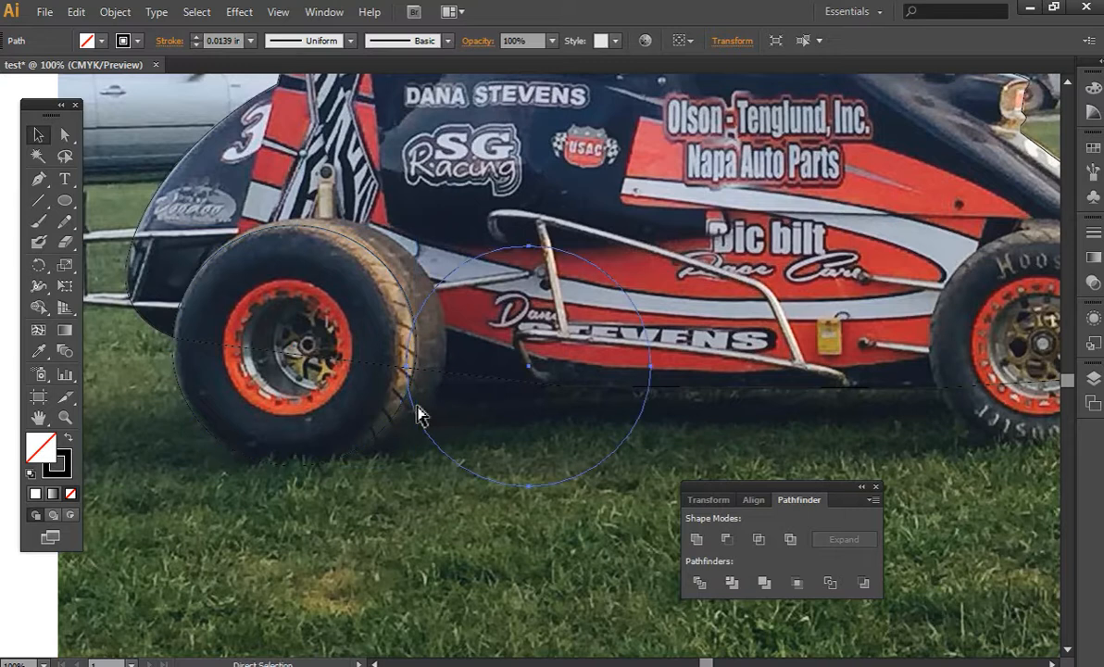
{"action": "left_click_drag", "start_coordinate": [637, 321], "coordinate": [440, 301]}
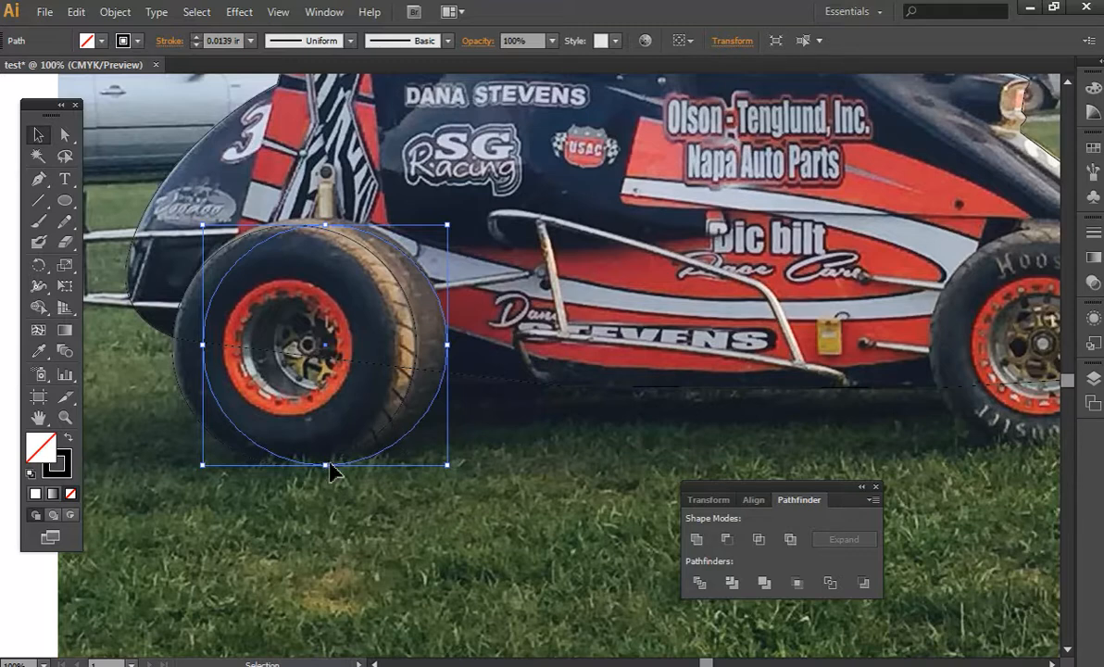
Draw an ellipse around the front tire and check its fit up close
{"action": "left_click", "coordinate": [40, 418]}
{"action": "left_click_drag", "start_coordinate": [862, 362], "coordinate": [442, 347]}
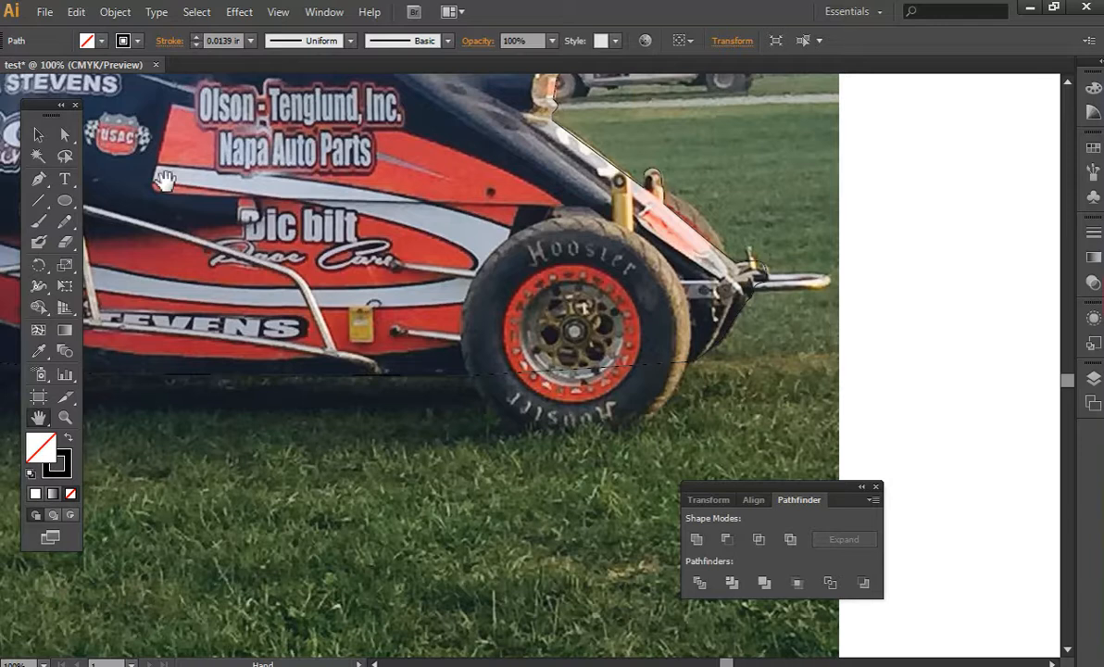
{"action": "left_click", "coordinate": [64, 200]}
{"action": "left_click_drag", "start_coordinate": [460, 217], "coordinate": [695, 447]}
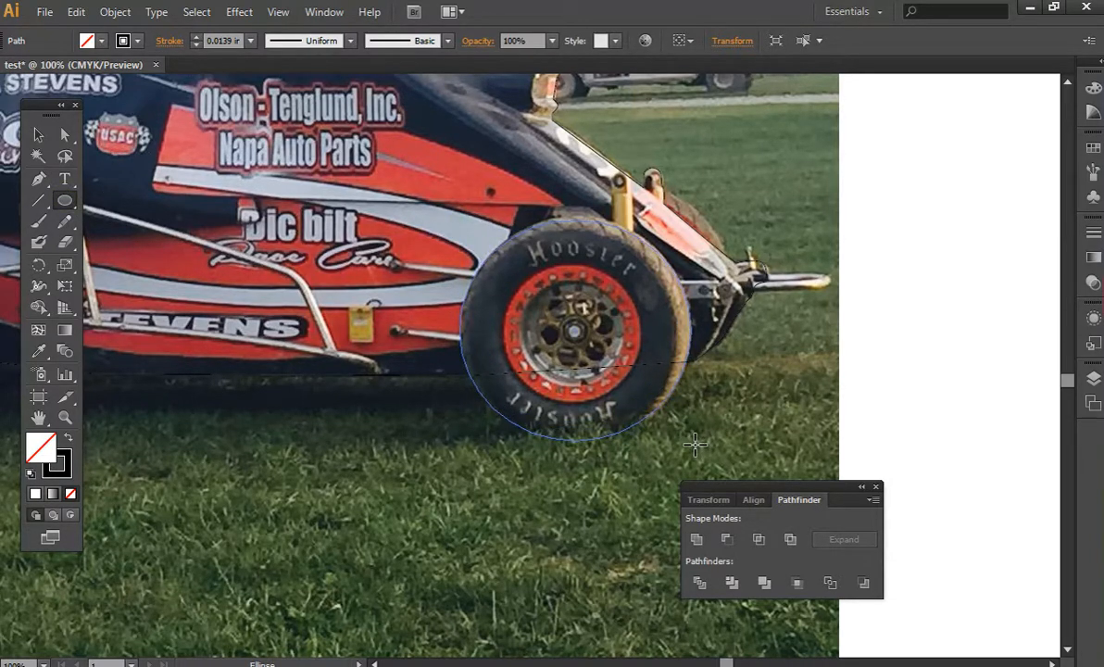
{"action": "key", "text": "plus"}
{"action": "key", "text": "ctrl+plus"}
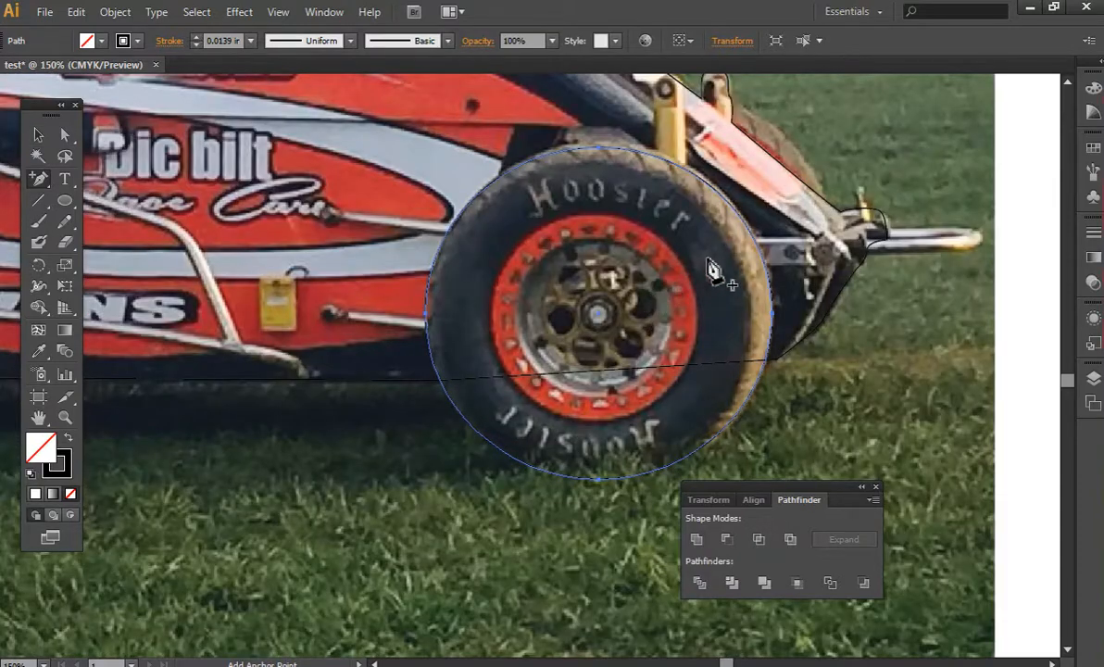
Select the car outline and all the tire ellipses and fill them with the black Registration swatch
{"action": "key", "text": "ctrl+minus"}
{"action": "key", "text": "ctrl+minus"}
{"action": "key", "text": "ctrl+minus"}
{"action": "key", "text": "v"}
{"action": "left_click_drag", "start_coordinate": [807, 212], "coordinate": [109, 461]}
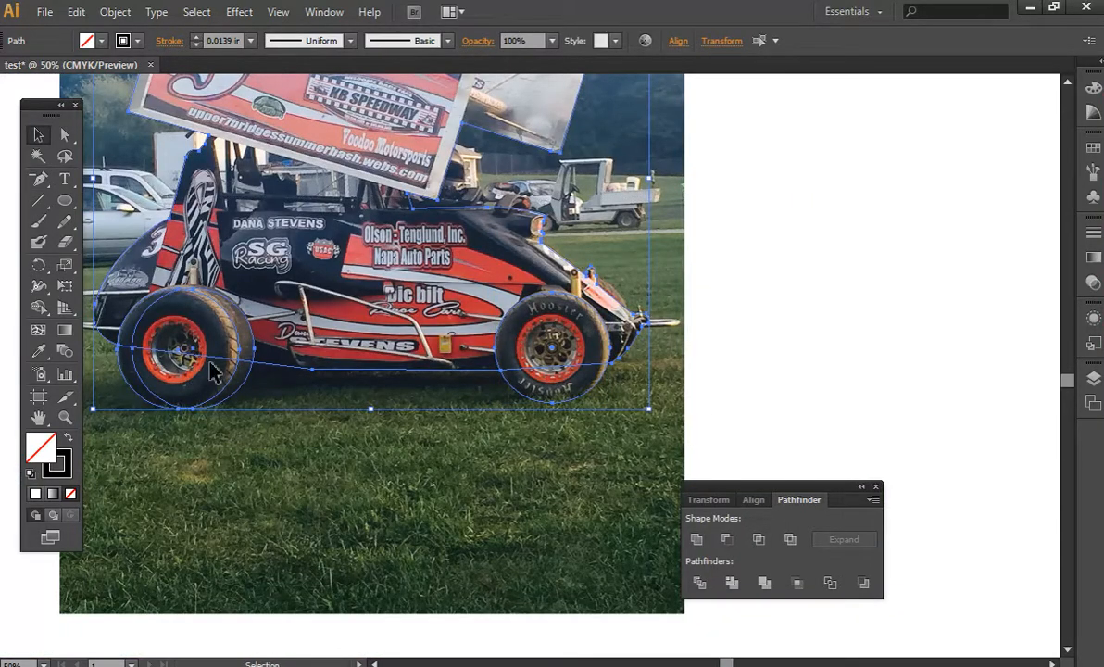
{"action": "left_click", "coordinate": [38, 418]}
{"action": "left_click", "coordinate": [101, 41]}
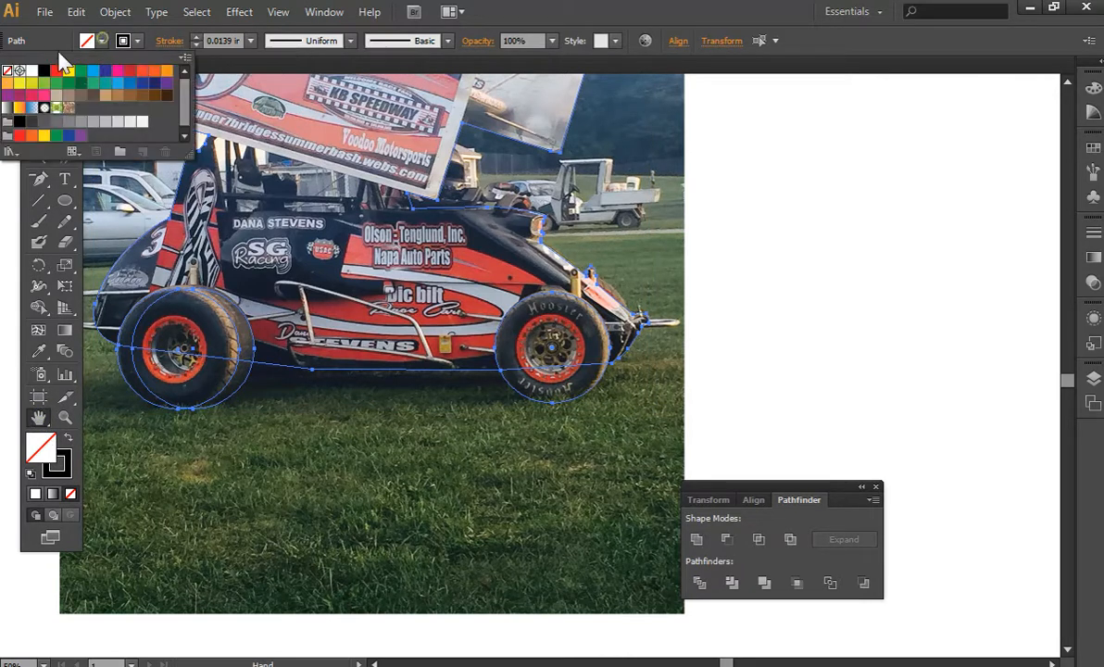
{"action": "left_click", "coordinate": [19, 70]}
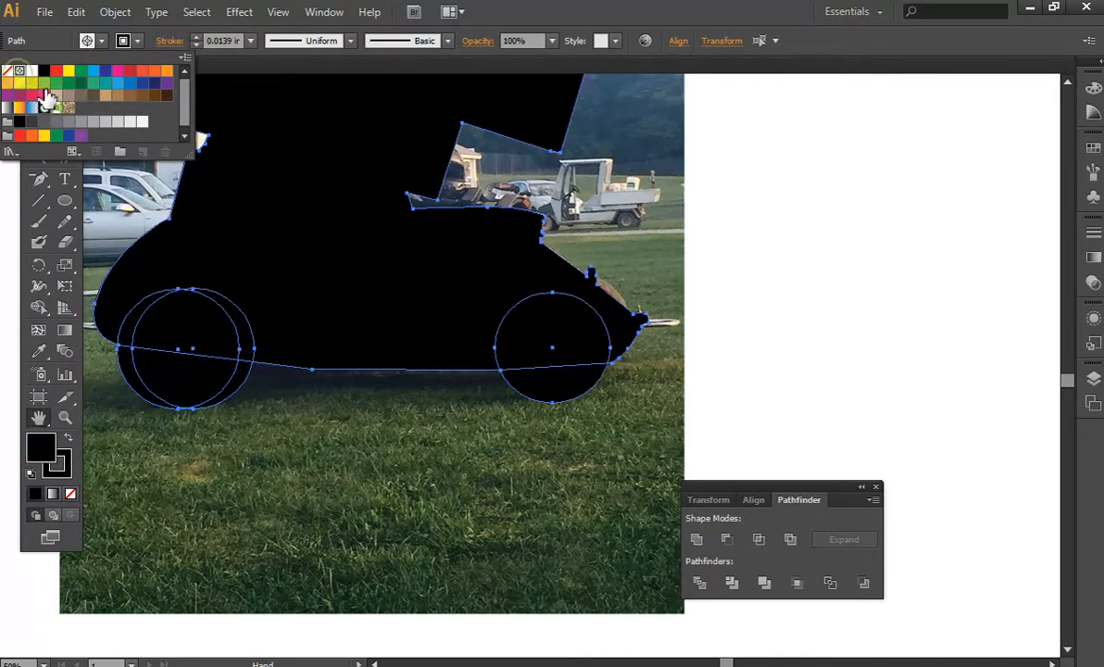
Unite the car outline and tire ellipses into a single silhouette with Pathfinder
{"action": "left_click", "coordinate": [700, 539]}
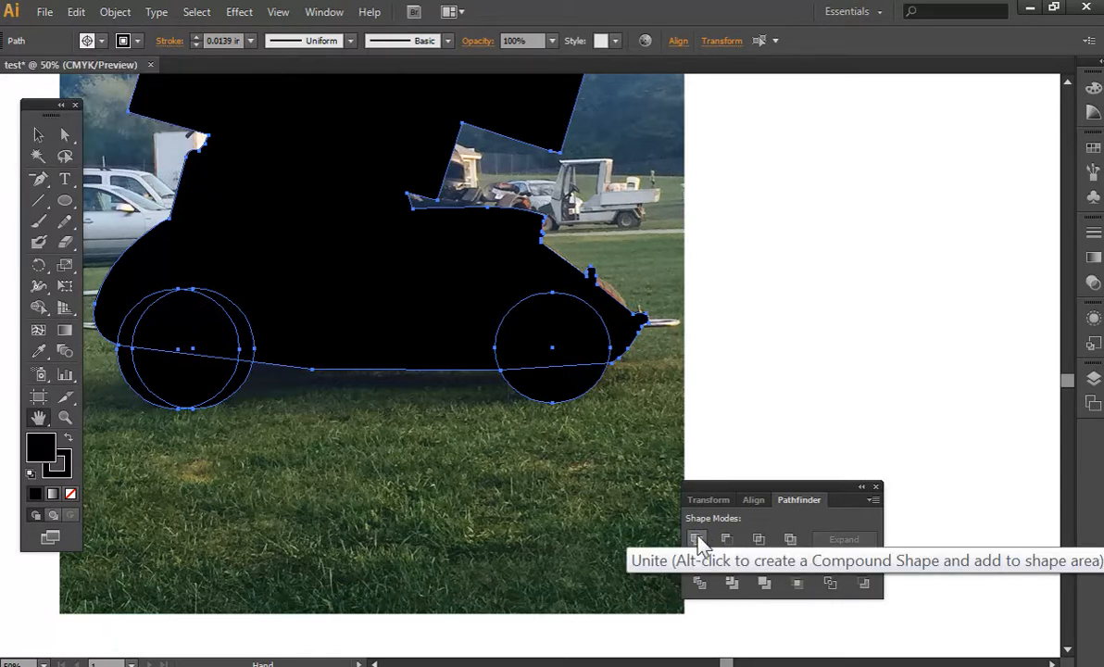
{"action": "left_click", "coordinate": [696, 540]}
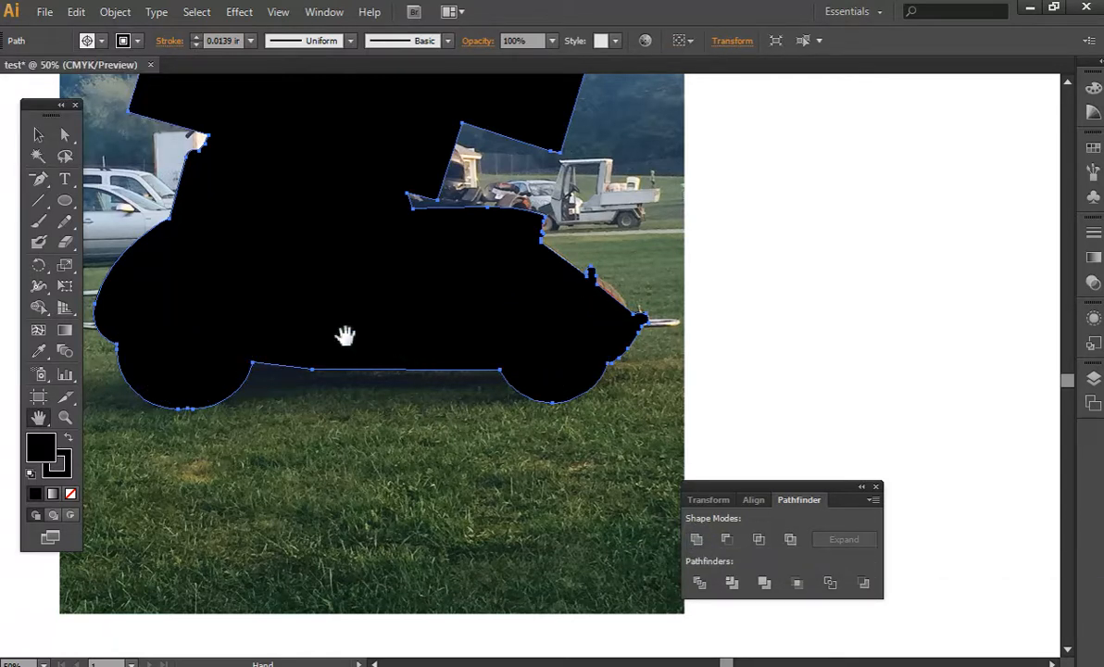
{"action": "left_click_drag", "start_coordinate": [168, 308], "coordinate": [344, 360]}
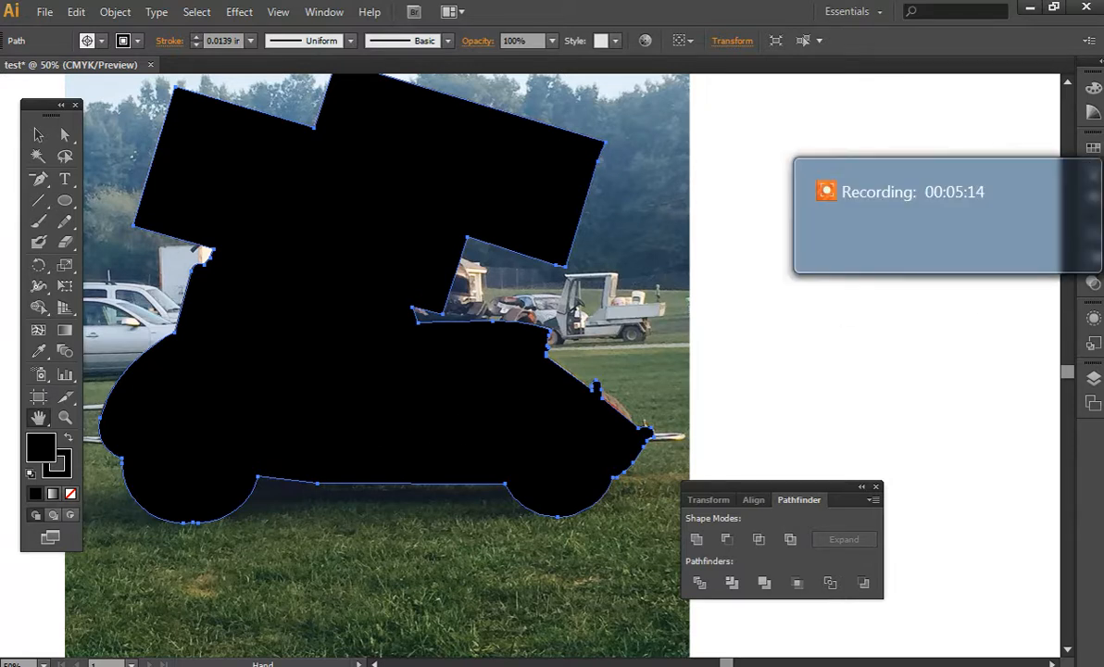
{"action": "mouse_move", "coordinate": [1041, 218]}
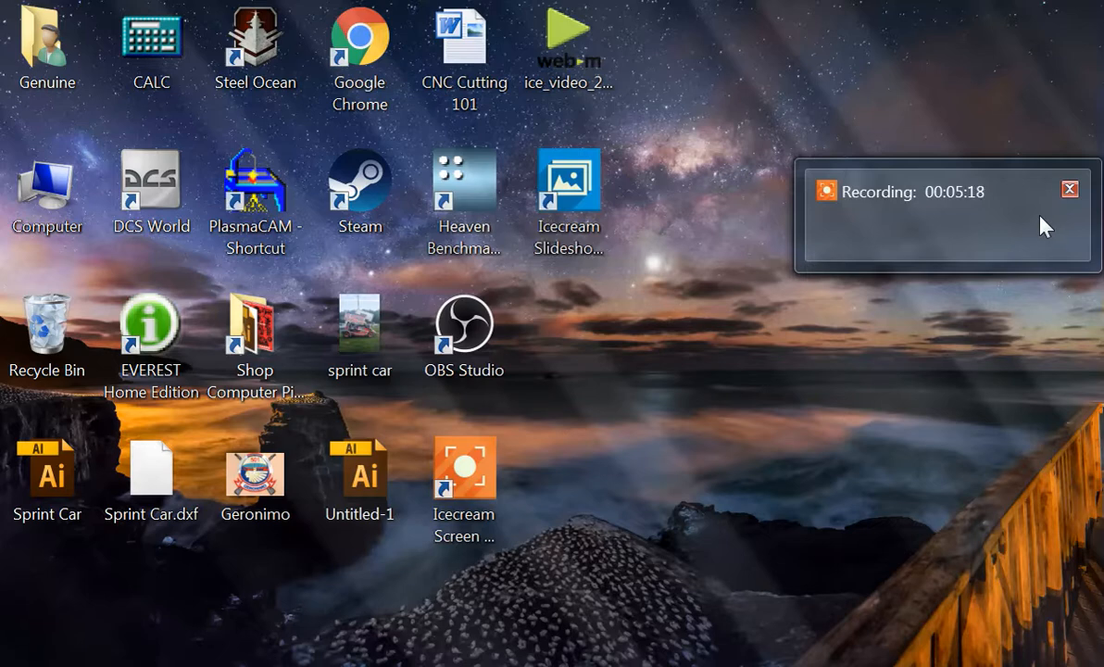
{"action": "left_click", "coordinate": [1043, 217]}
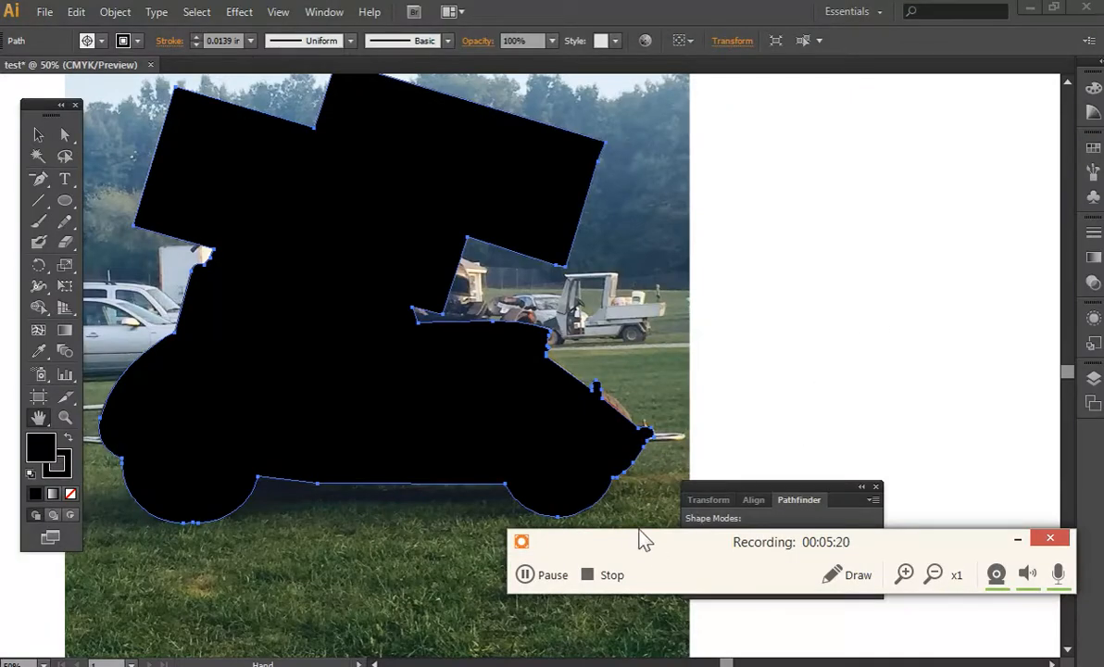